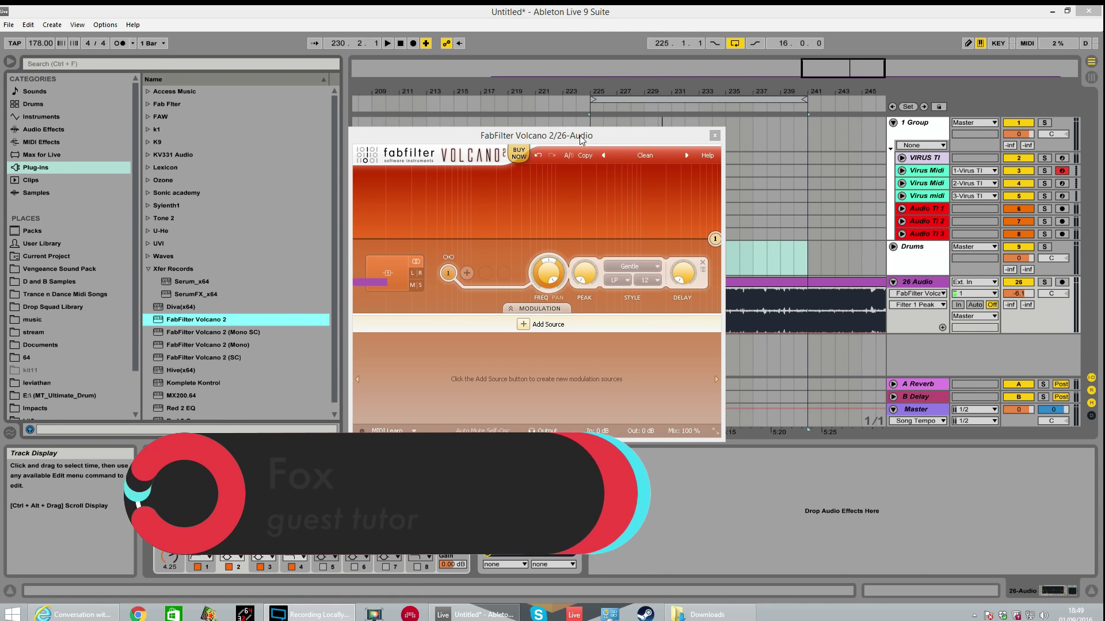
Step: Reposition the Volcano 2 plugin window on screen, ending near the centre
left_click_drag(581, 140, 668, 426)
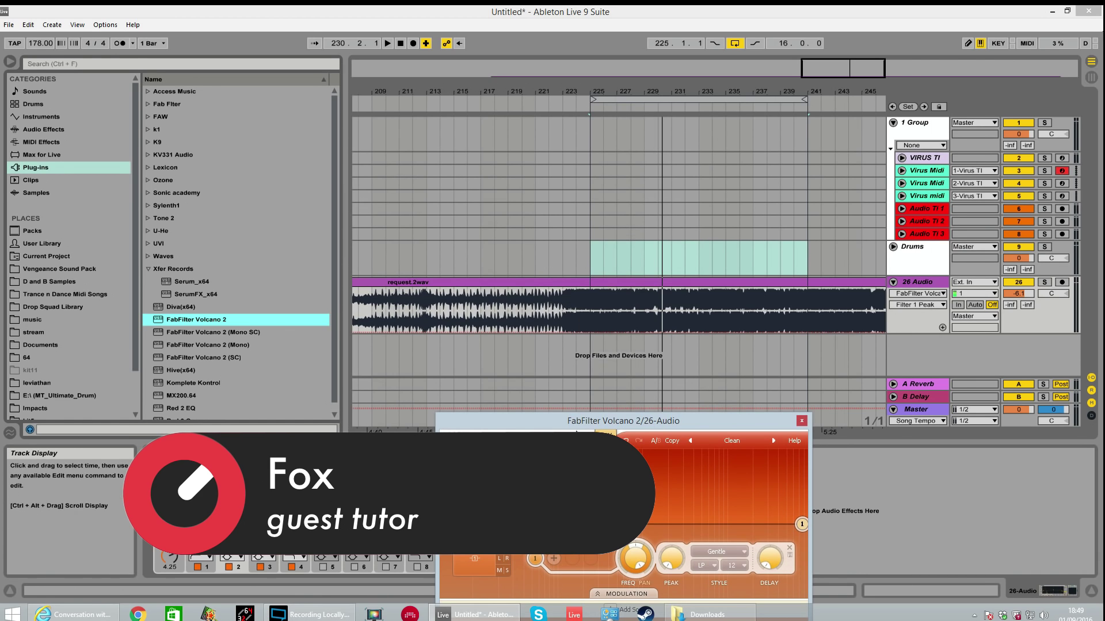
left_click_drag(582, 420, 888, 437)
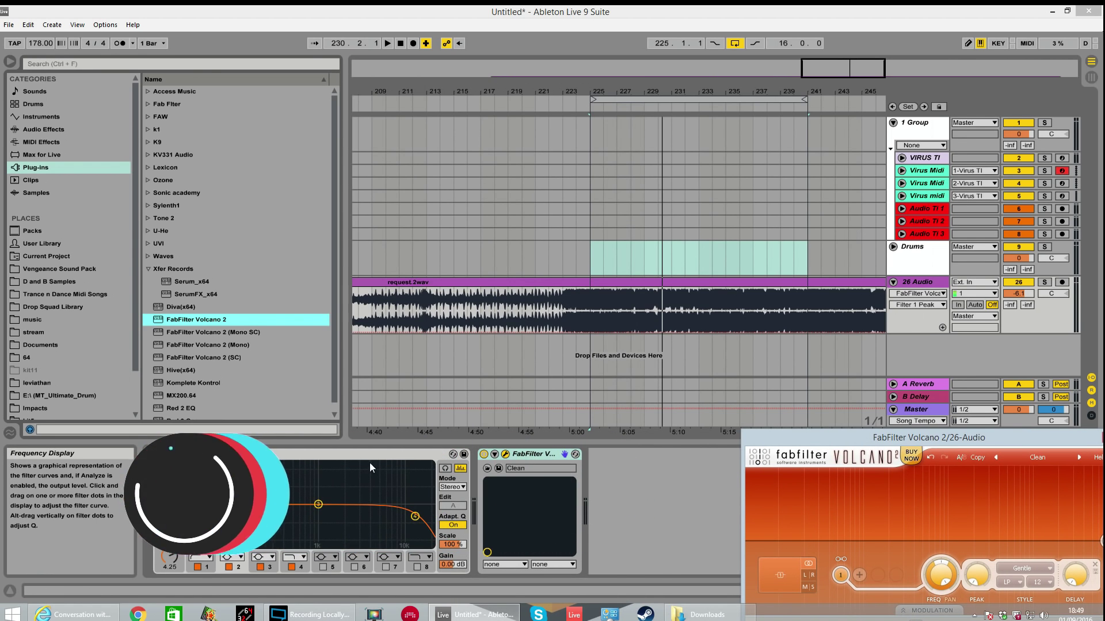
left_click_drag(854, 433, 562, 127)
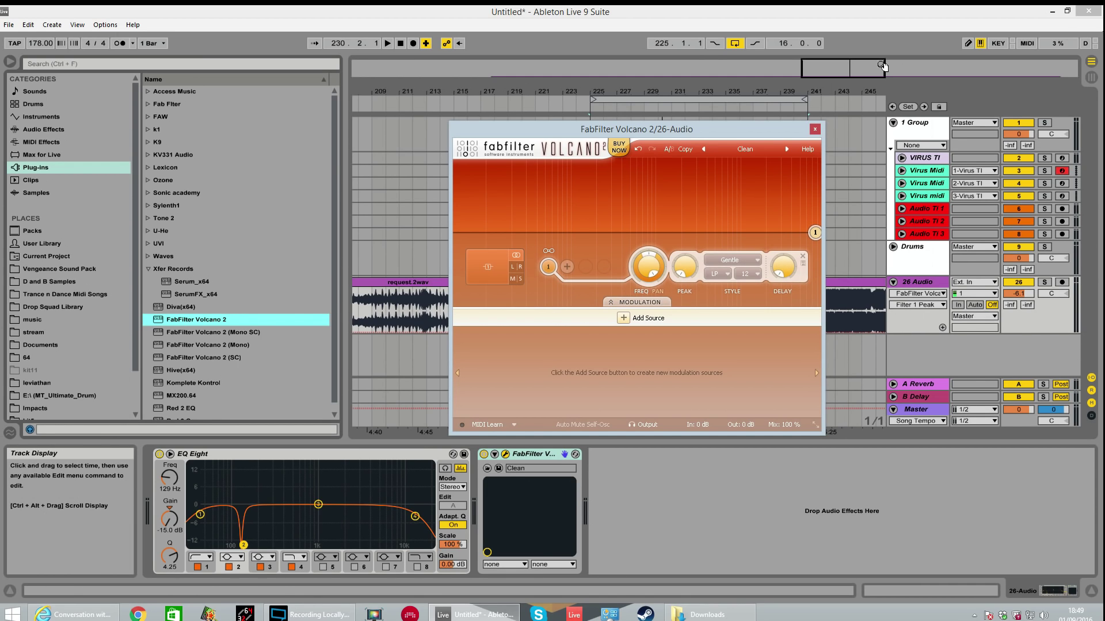
left_click_drag(662, 128, 629, 115)
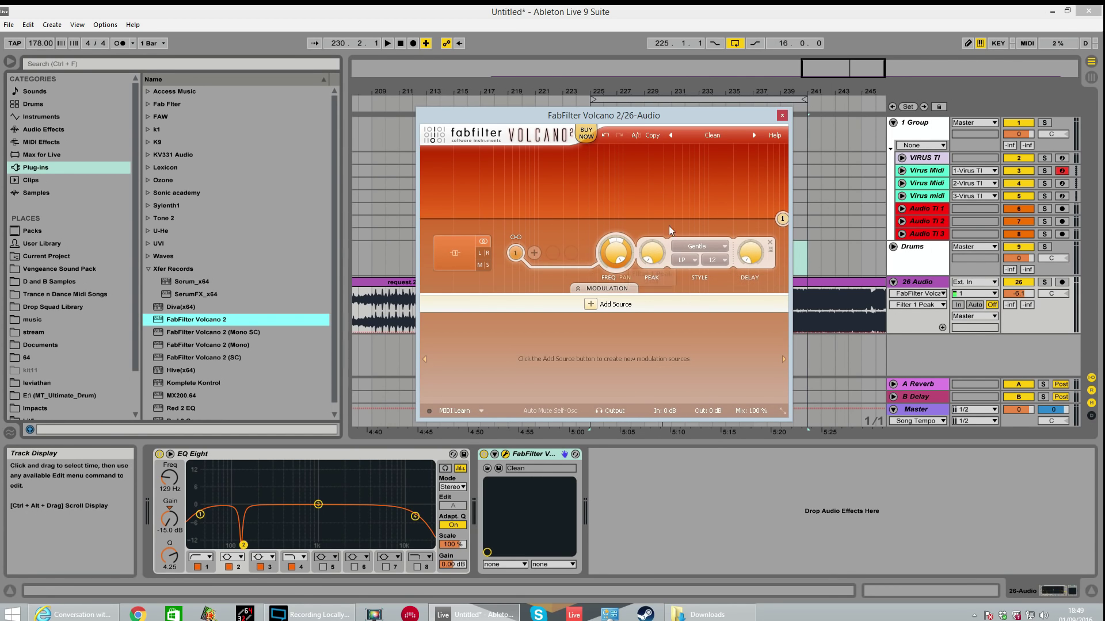
Step: Switch the plugin window from Normal to Wide size and shift it left
left_click(783, 411)
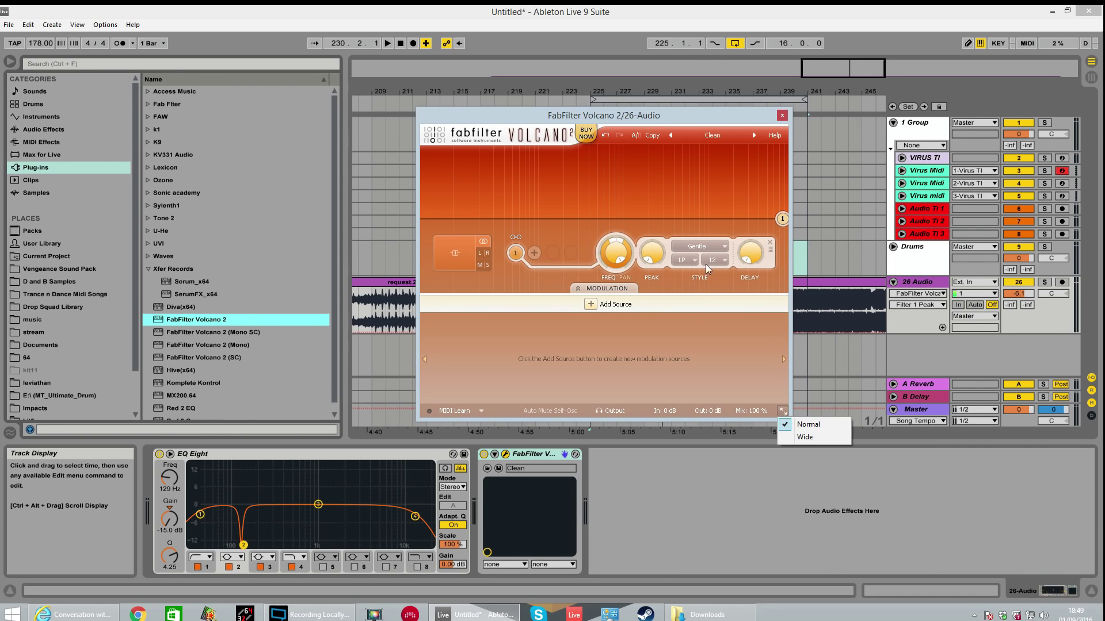
left_click(811, 440)
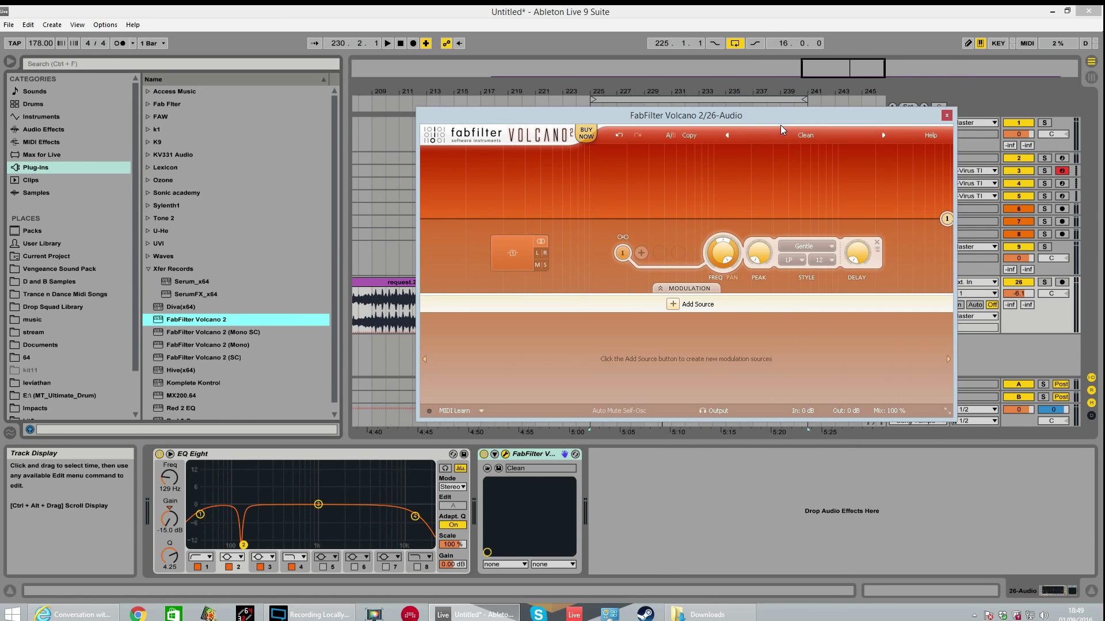
left_click_drag(780, 125, 671, 129)
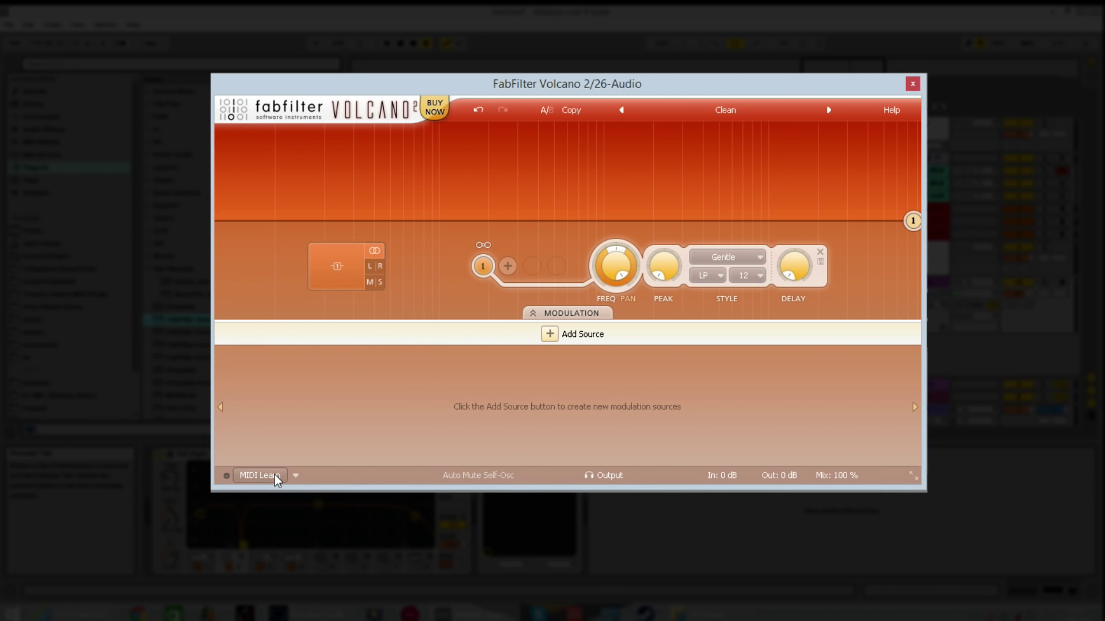
left_click(275, 475)
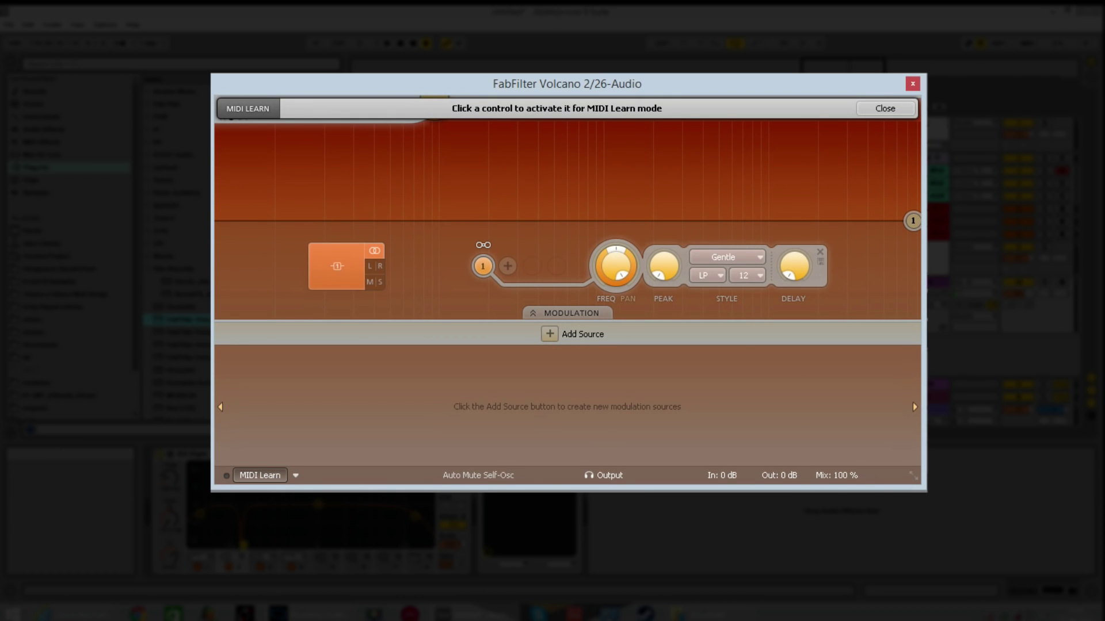
left_click(614, 268)
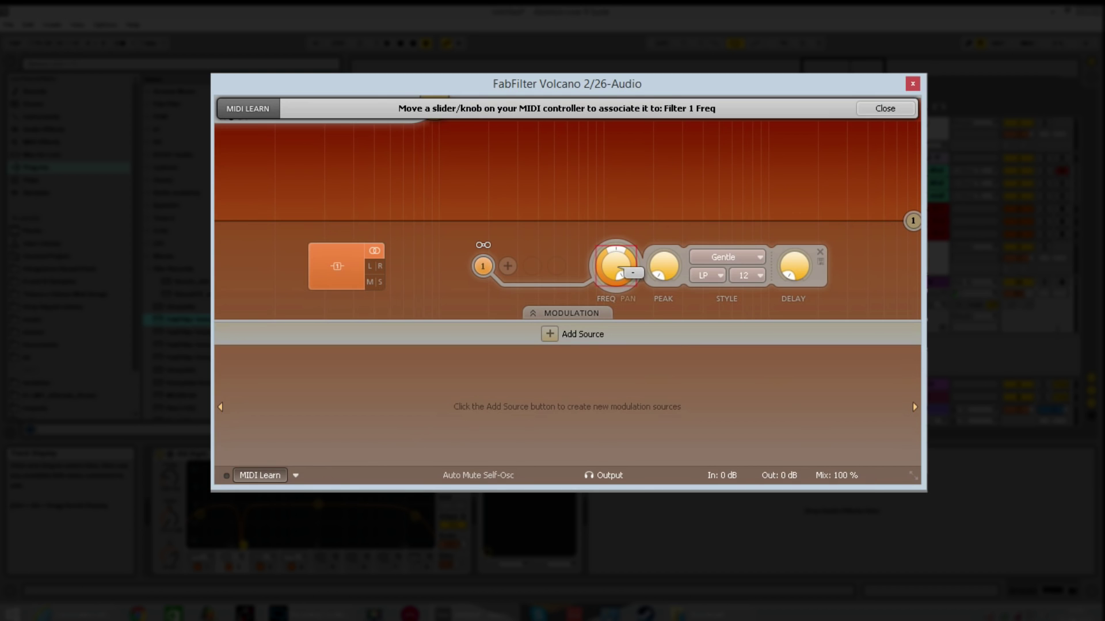
left_click(267, 478)
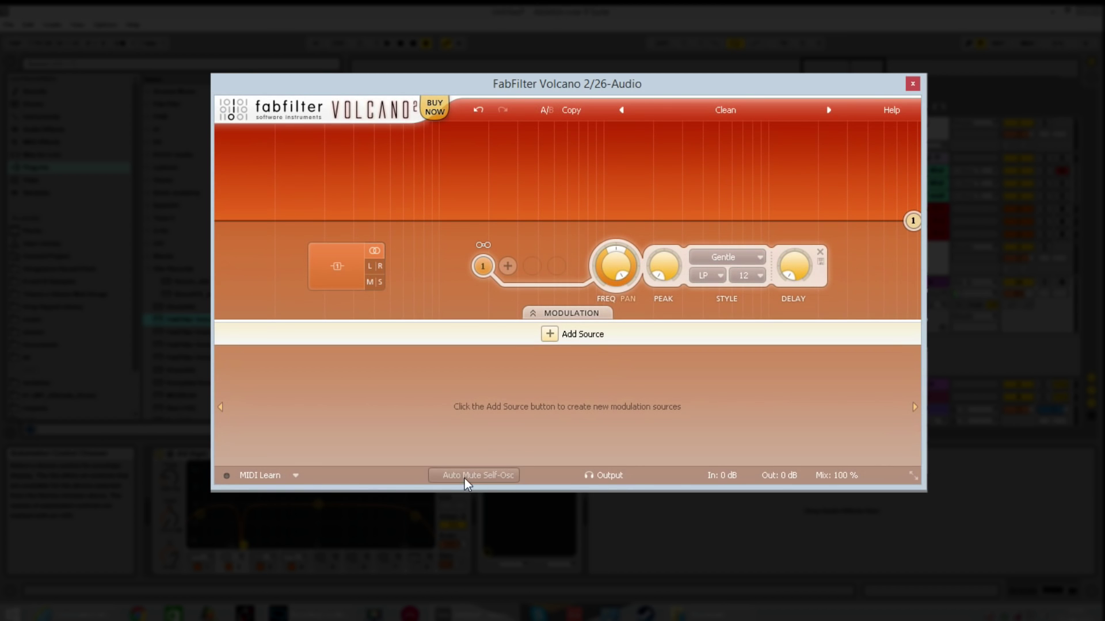
Step: Enable Auto Mute Self-Osc and drag filter 1 into a resonant low-pass peak at upper-mid
left_click(449, 477)
left_click_drag(912, 221, 623, 86)
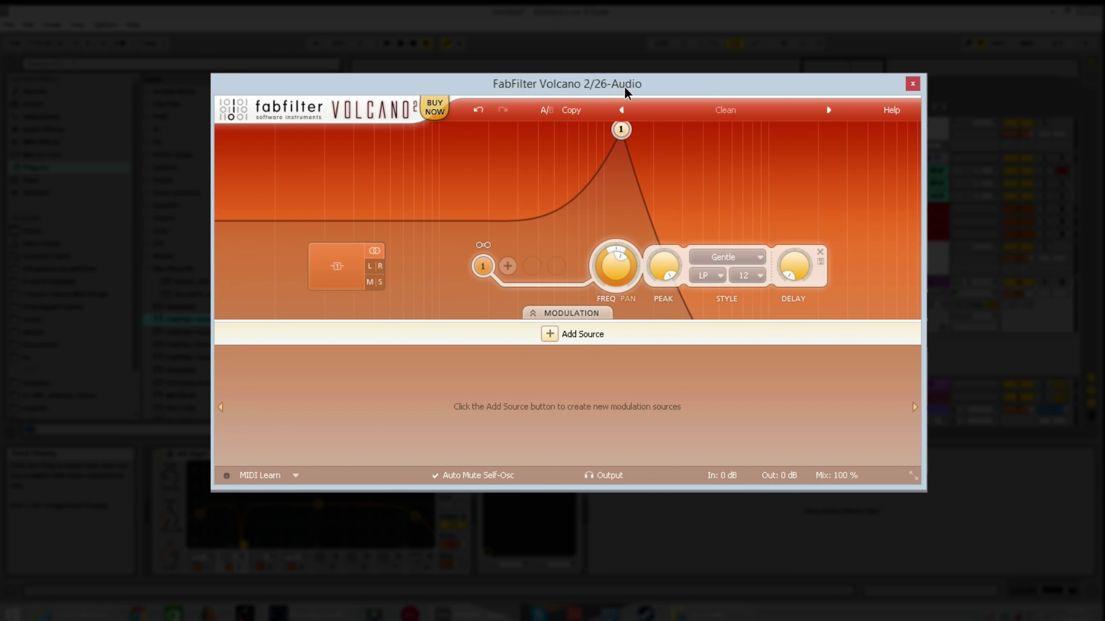
left_click_drag(625, 88, 588, 224)
Step: Raise filter 1's resonant peak and settle its cutoff further right
left_click(603, 477)
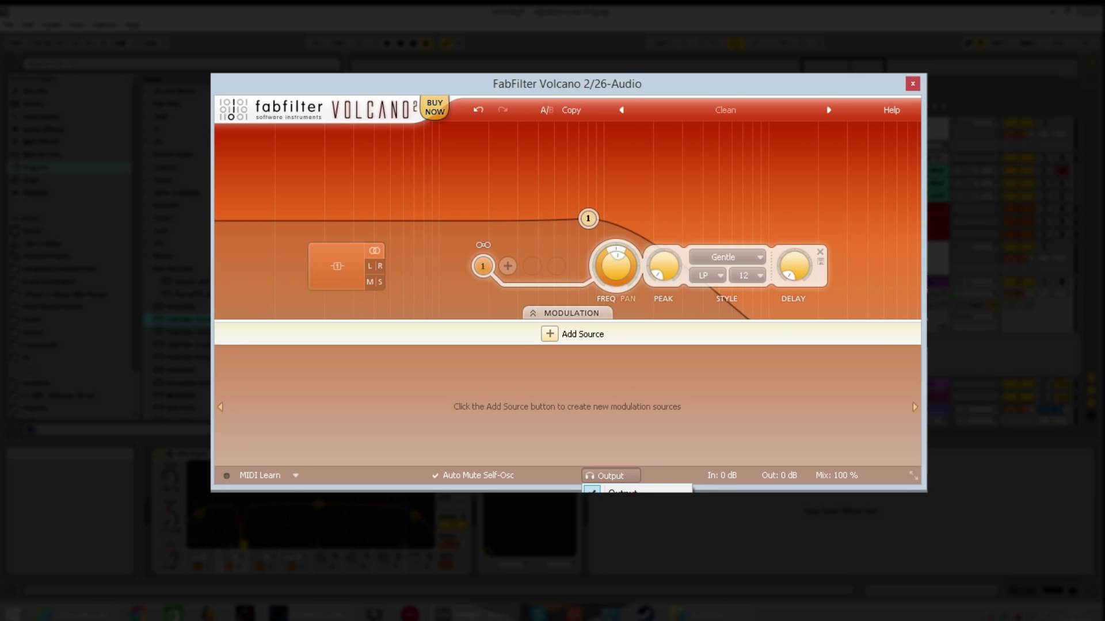
left_click(587, 218)
left_click_drag(587, 218, 588, 204)
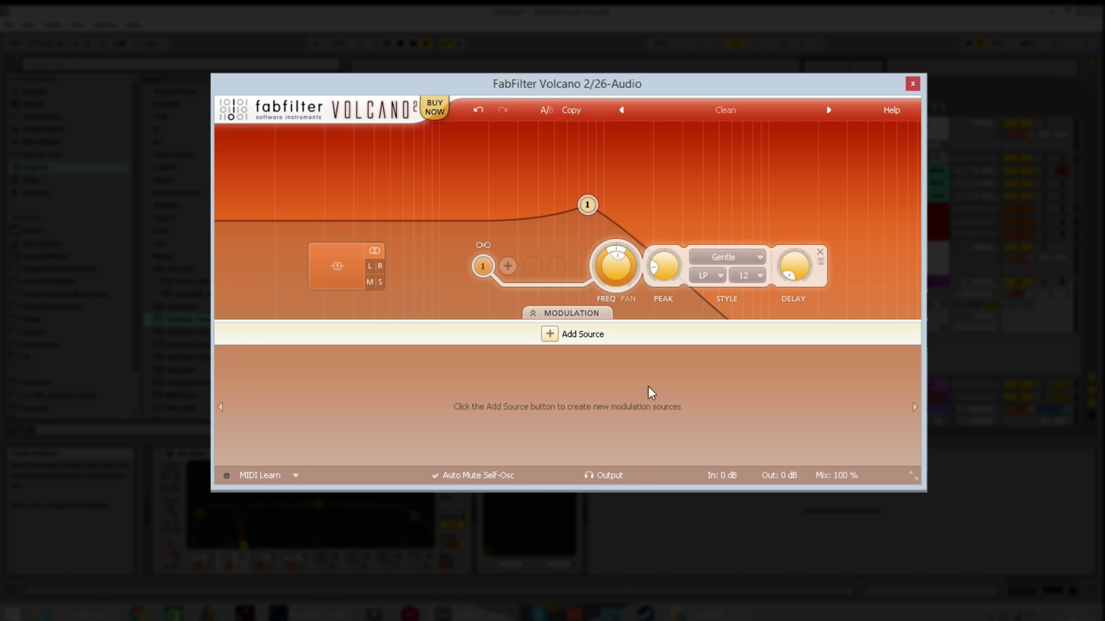
left_click_drag(599, 206, 647, 218)
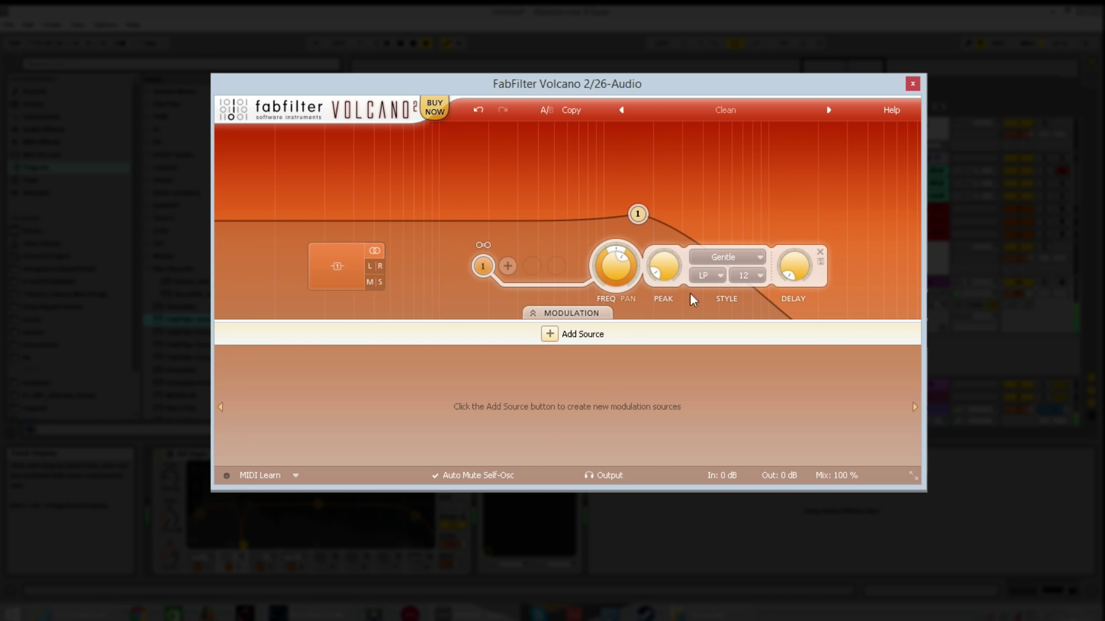
Step: Switch monitoring to Input, then back to Output, while reshaping filter 1's peak
left_click(607, 476)
left_click(621, 505)
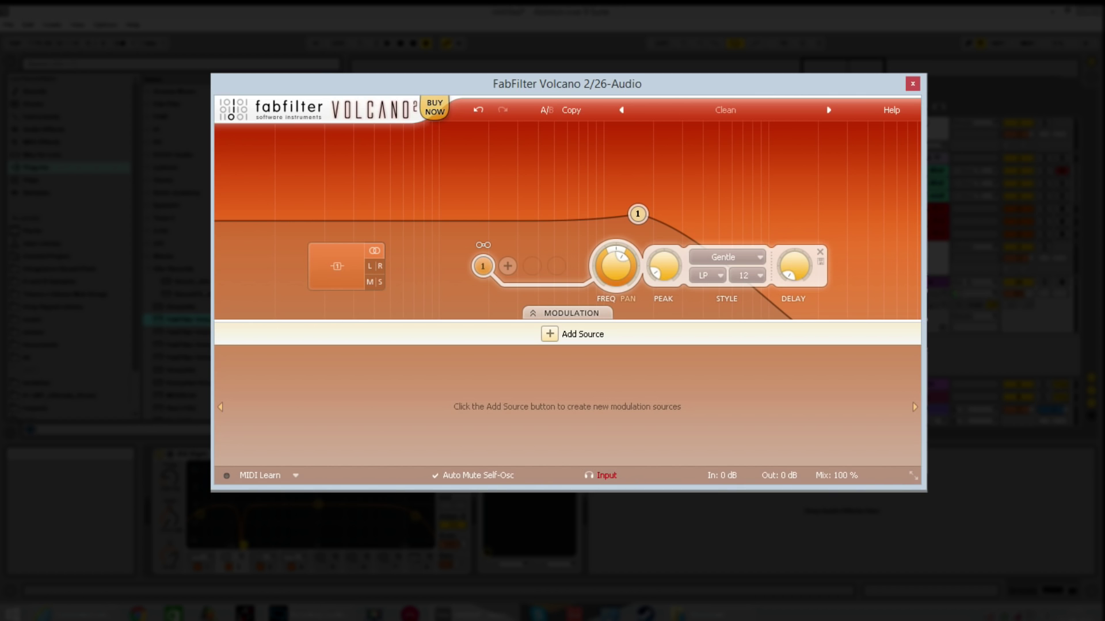
mouse_move(637, 214)
left_mouse_down()
mouse_move(854, 190)
mouse_move(570, 216)
mouse_move(787, 155)
mouse_move(590, 138)
mouse_move(457, 213)
mouse_move(645, 206)
left_mouse_up()
left_click(605, 476)
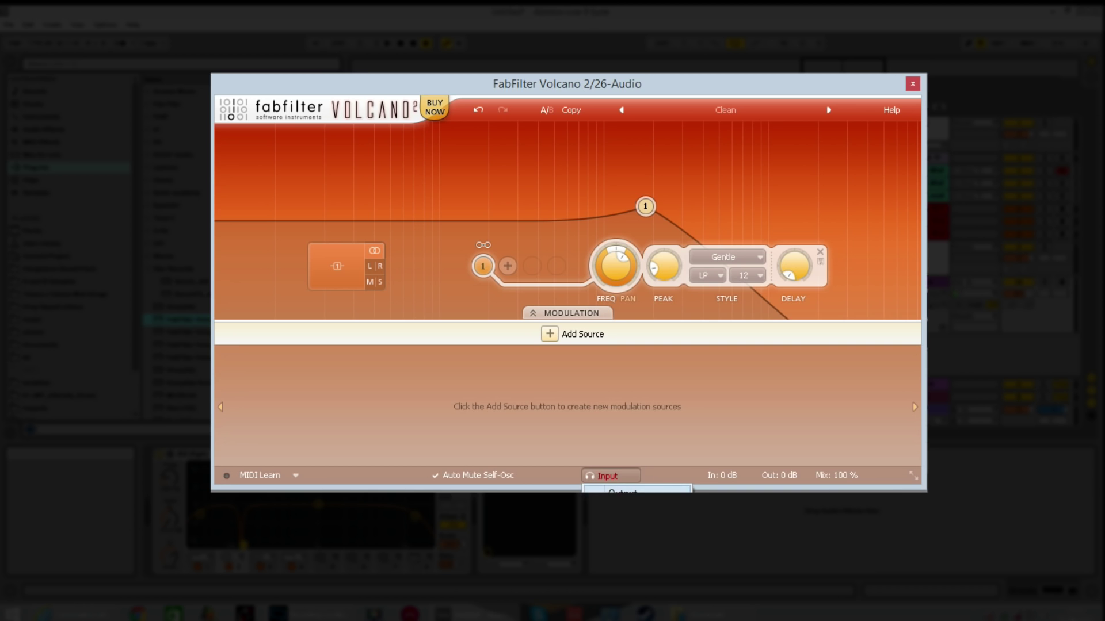
left_click(623, 491)
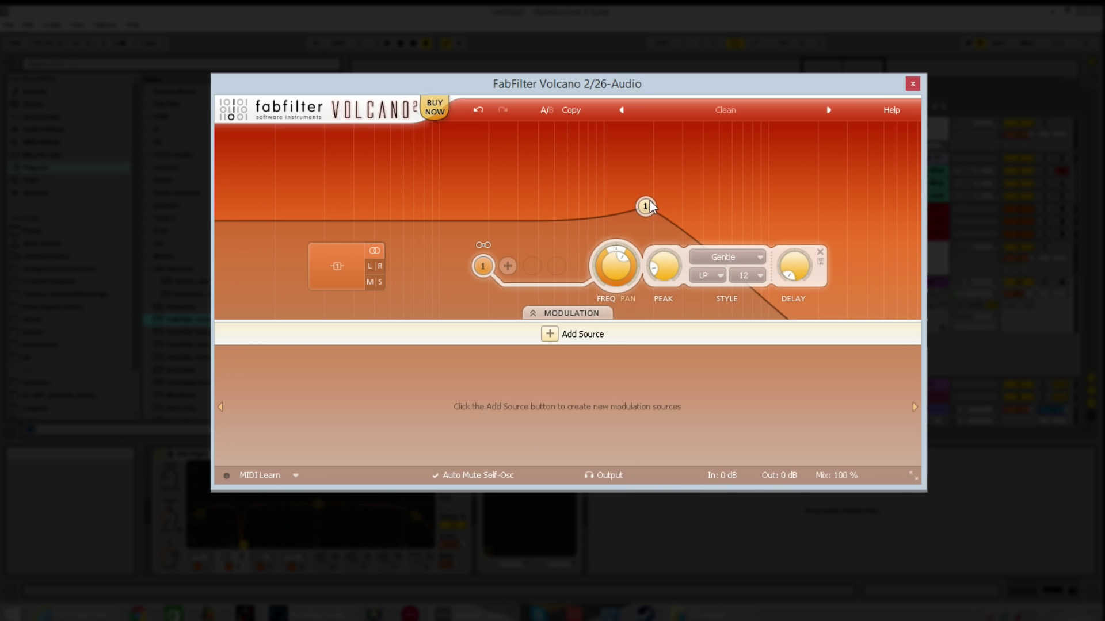
mouse_move(645, 206)
left_mouse_down()
mouse_move(794, 178)
mouse_move(718, 132)
mouse_move(582, 133)
mouse_move(456, 163)
mouse_move(567, 180)
mouse_move(667, 216)
mouse_move(719, 184)
mouse_move(634, 214)
mouse_move(655, 221)
left_mouse_up()
Step: Boost input gain to about +6 dB, pan the input left, then reset input gain to 0 dB
mouse_move(712, 473)
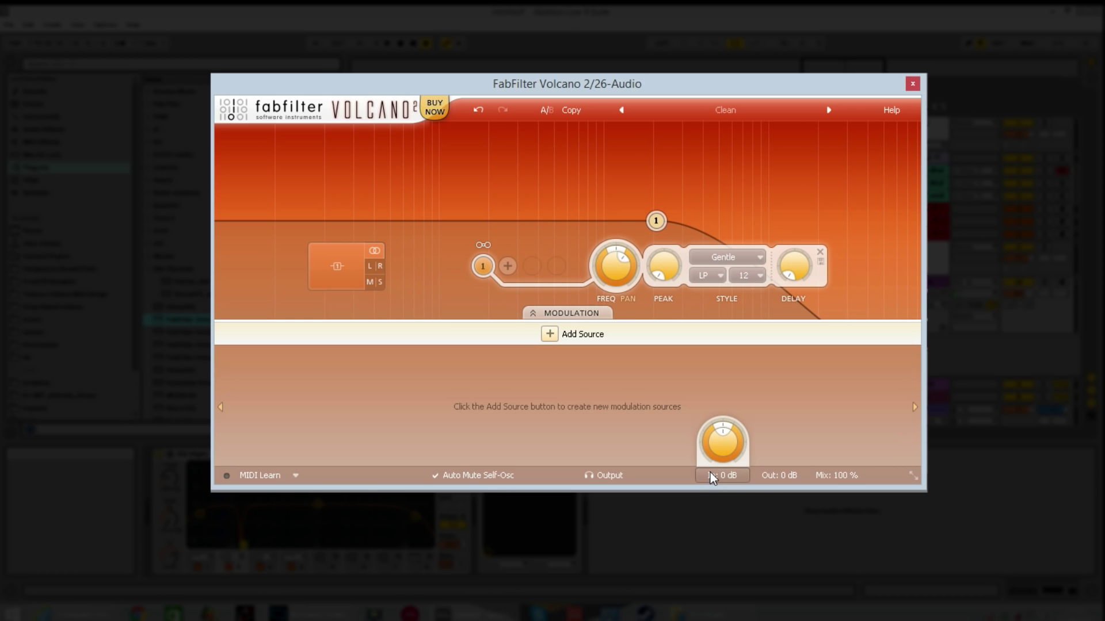
mouse_move(730, 454)
left_mouse_down()
mouse_move(734, 433)
mouse_move(742, 454)
mouse_move(740, 438)
left_mouse_up()
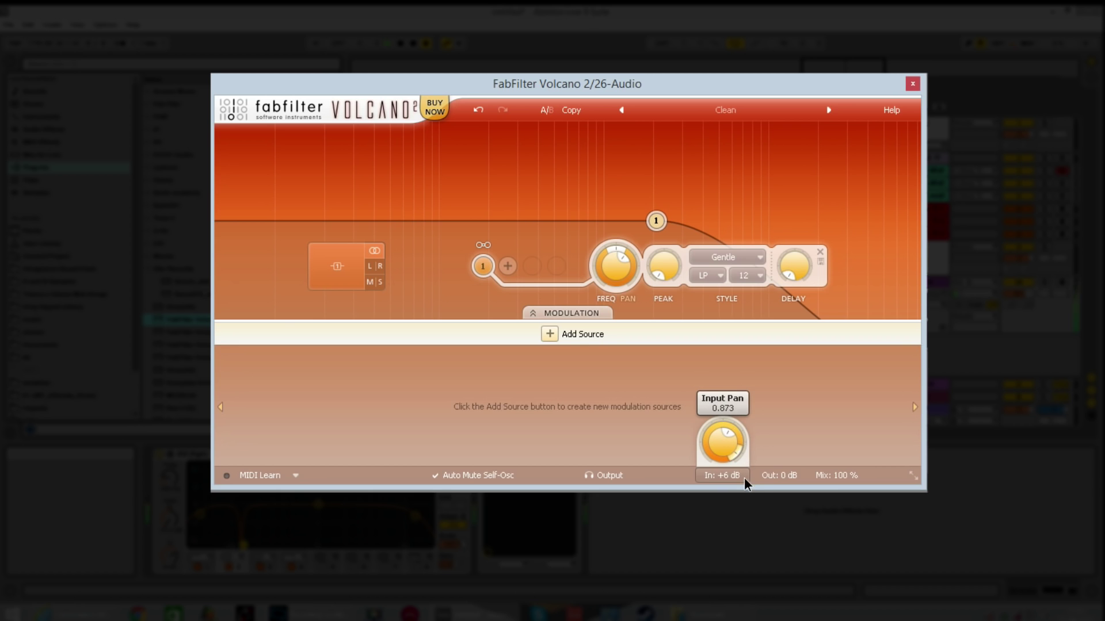
left_click_drag(744, 436, 726, 449)
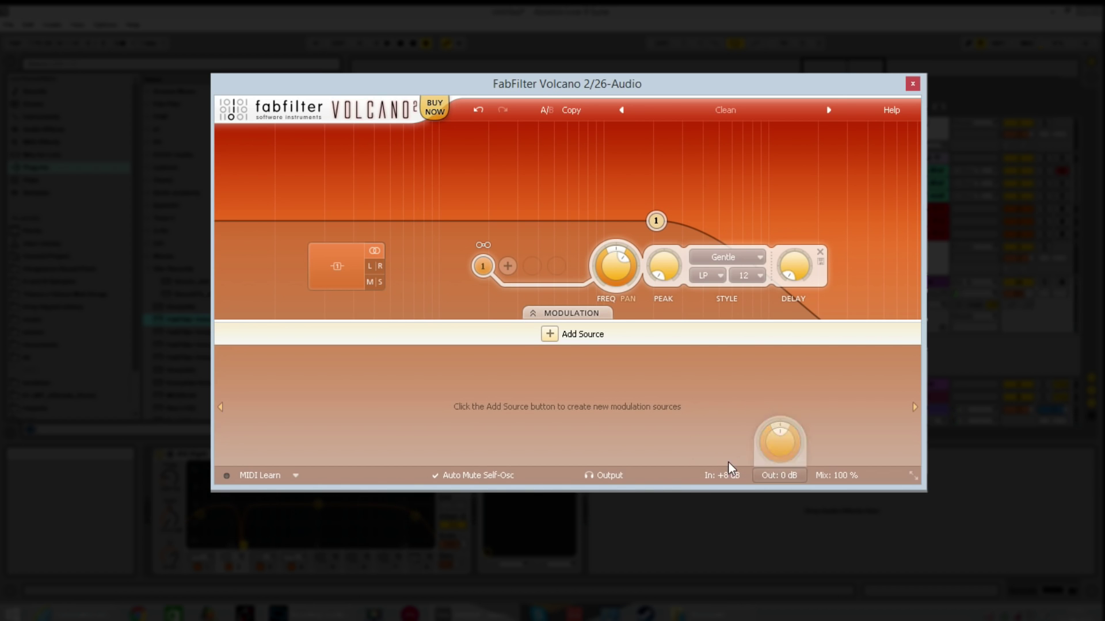
mouse_move(727, 470)
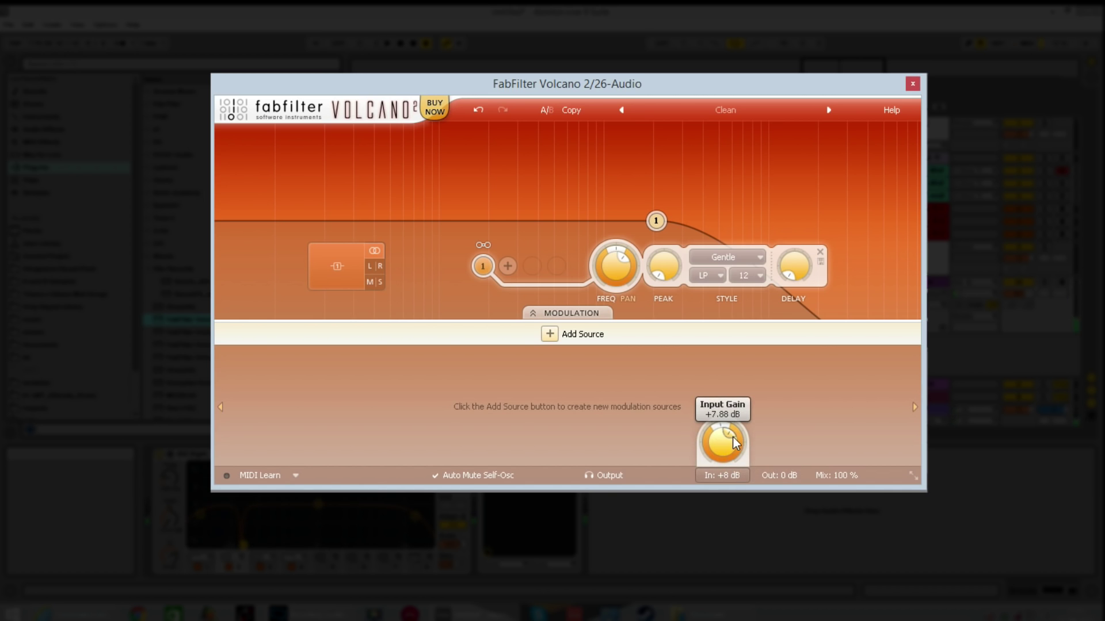
double_click(724, 450)
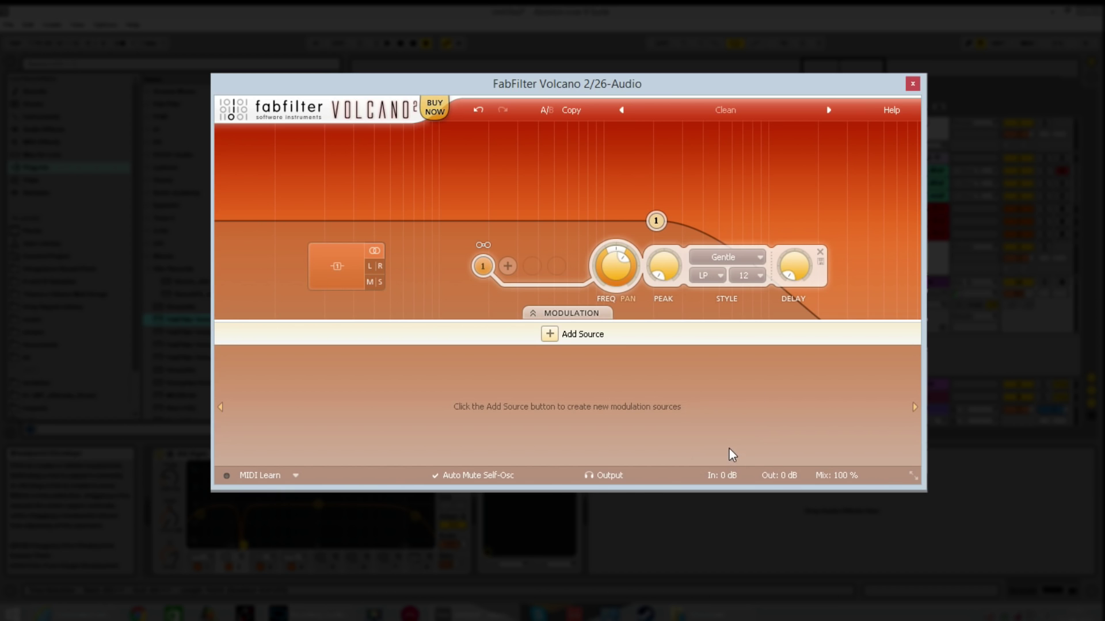
Step: Raise output gain then reset it to 0 dB, pan the output left, and check Mix at 100%
mouse_move(765, 475)
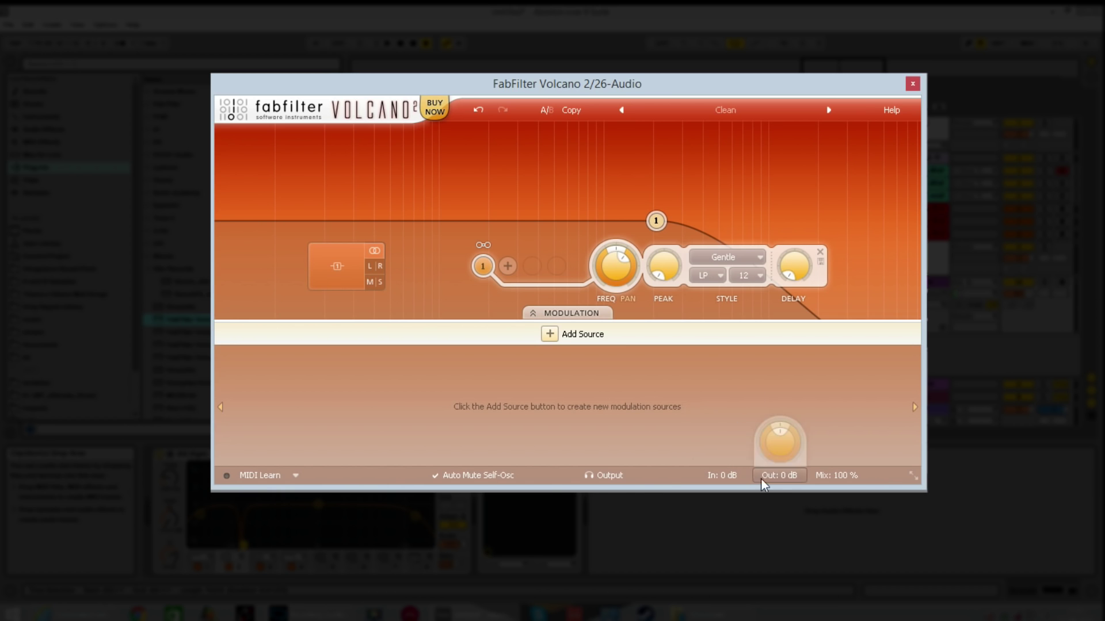
mouse_move(769, 455)
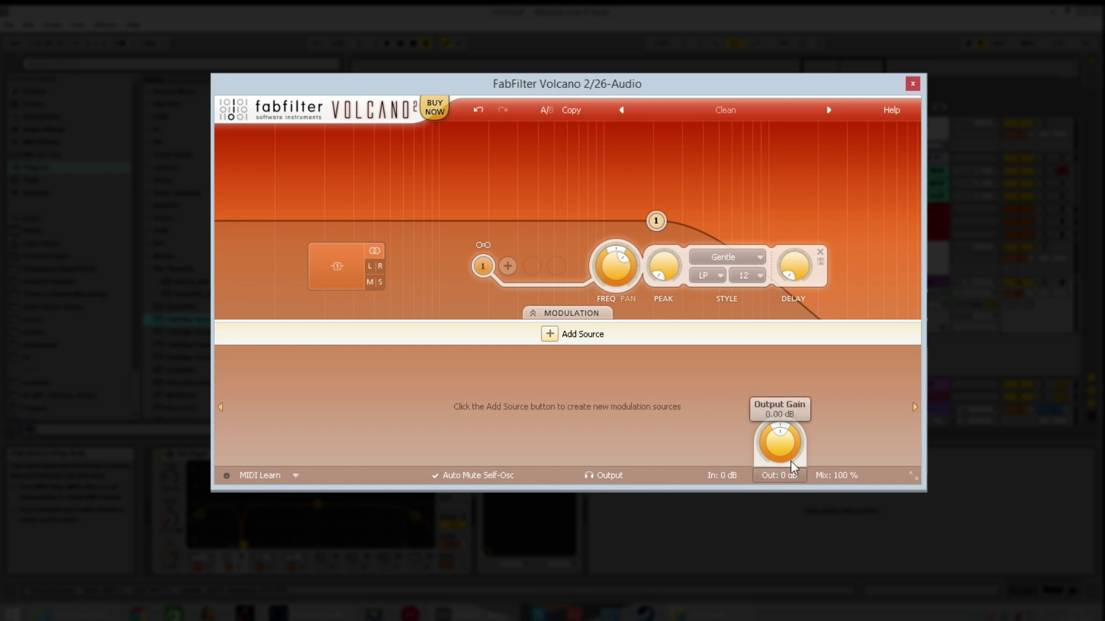
left_click_drag(781, 446, 794, 415)
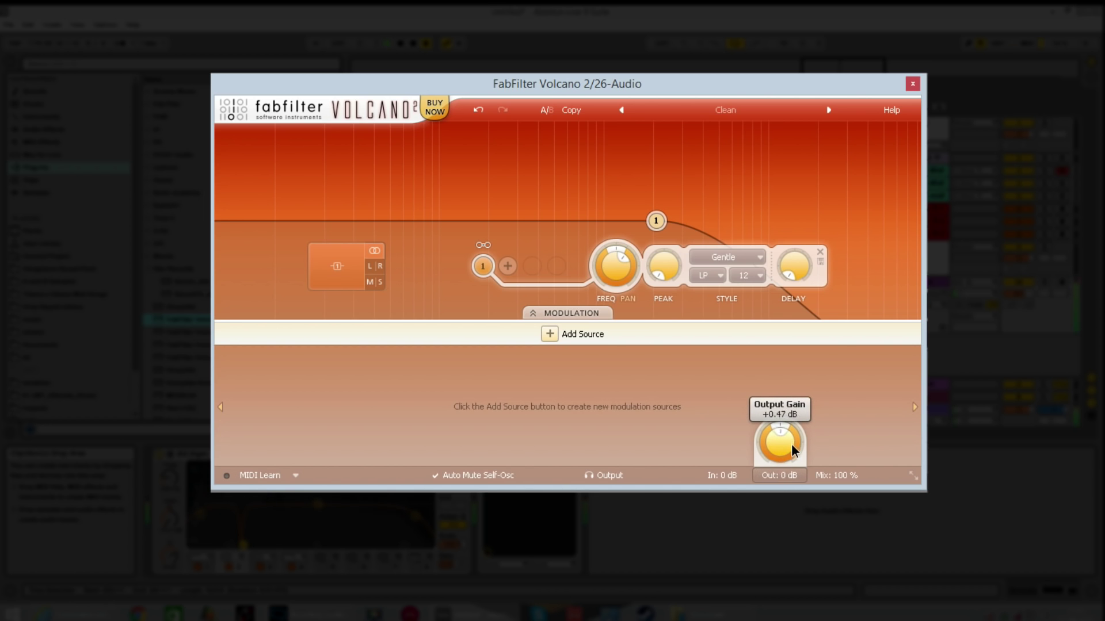
scroll(792, 447, "up", 5)
double_click(783, 446)
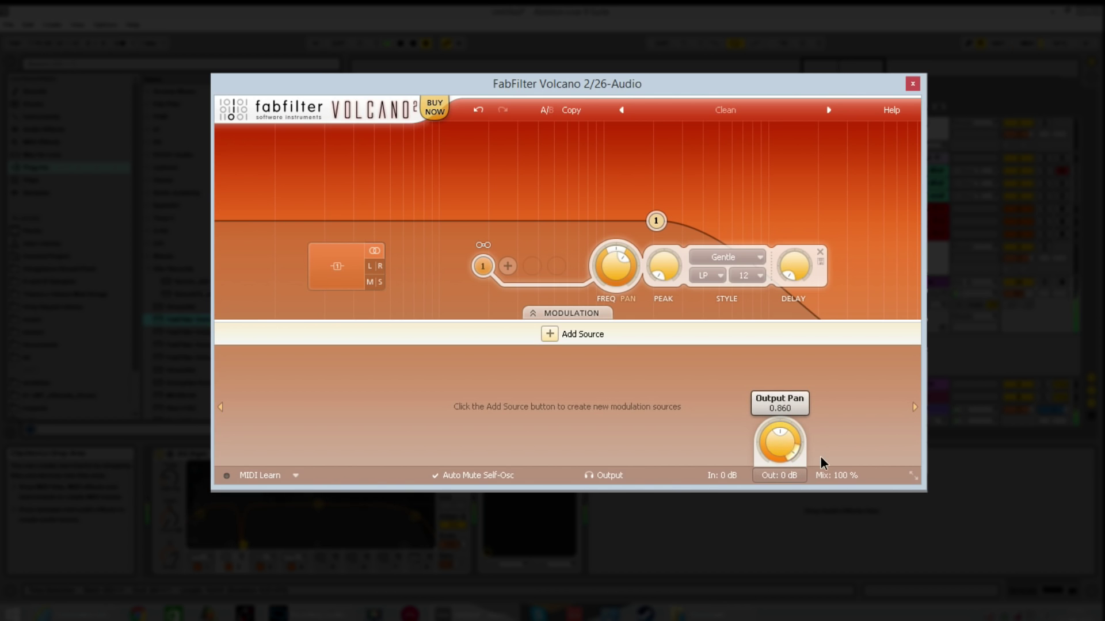
left_click_drag(820, 456, 820, 444)
left_click_drag(742, 488, 747, 458)
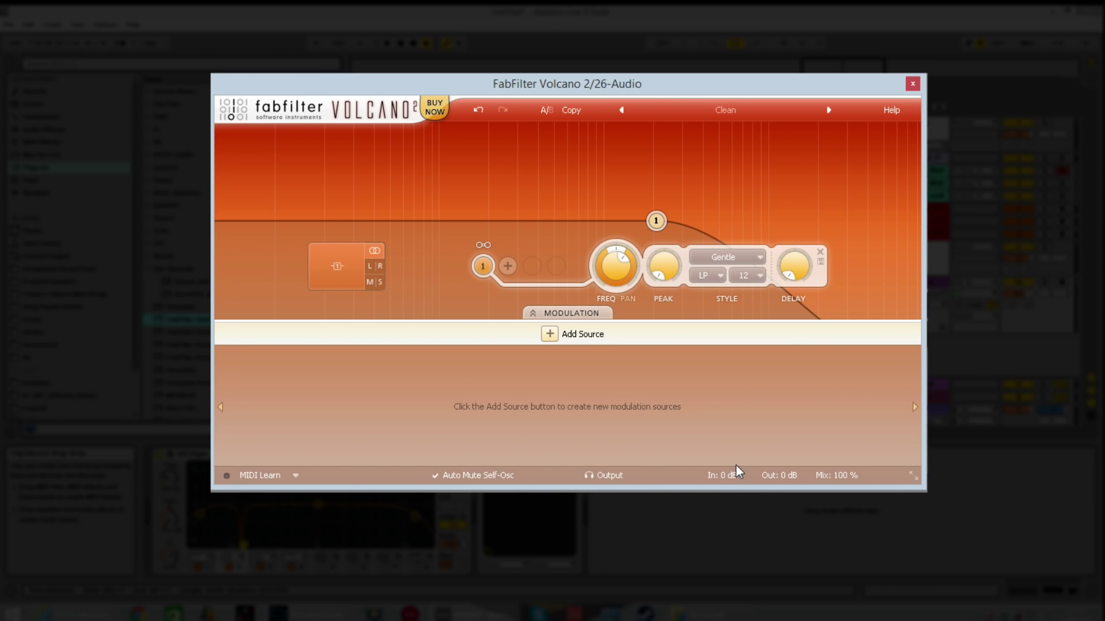
mouse_move(850, 477)
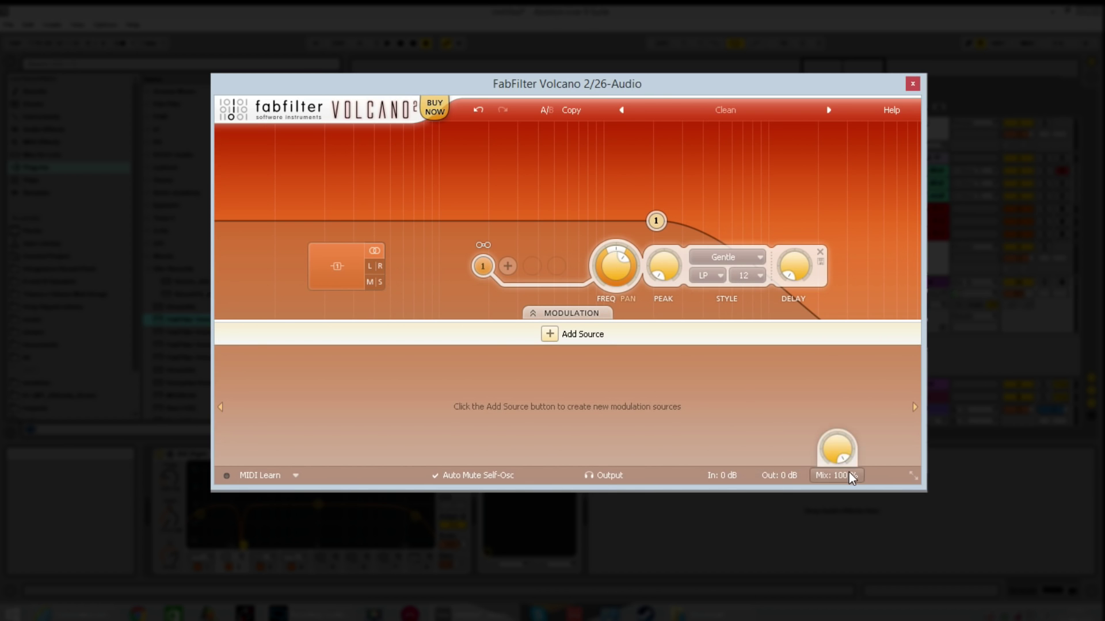
mouse_move(840, 454)
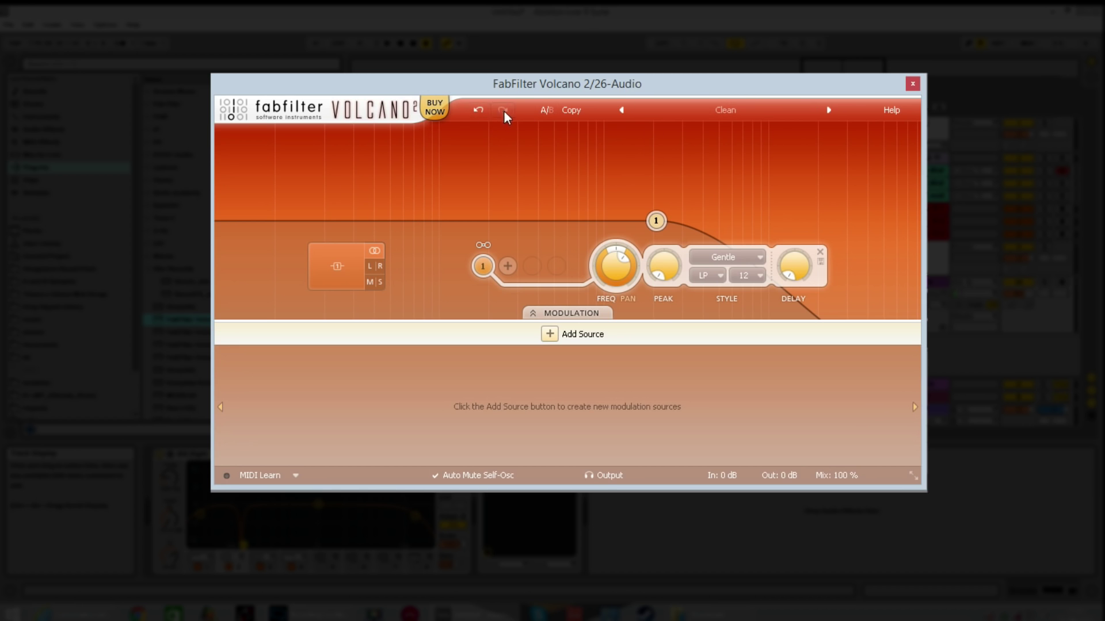
Step: Lower filter 1's cutoff, undo and redo the change, and switch A/B comparison state
left_click_drag(645, 225, 578, 220)
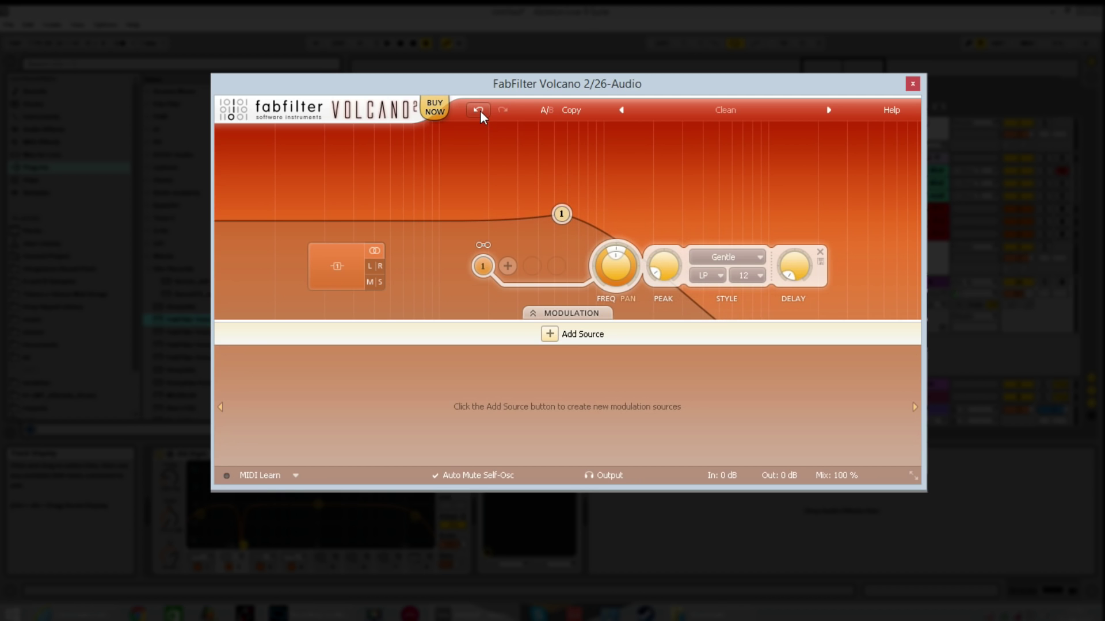
left_click(478, 109)
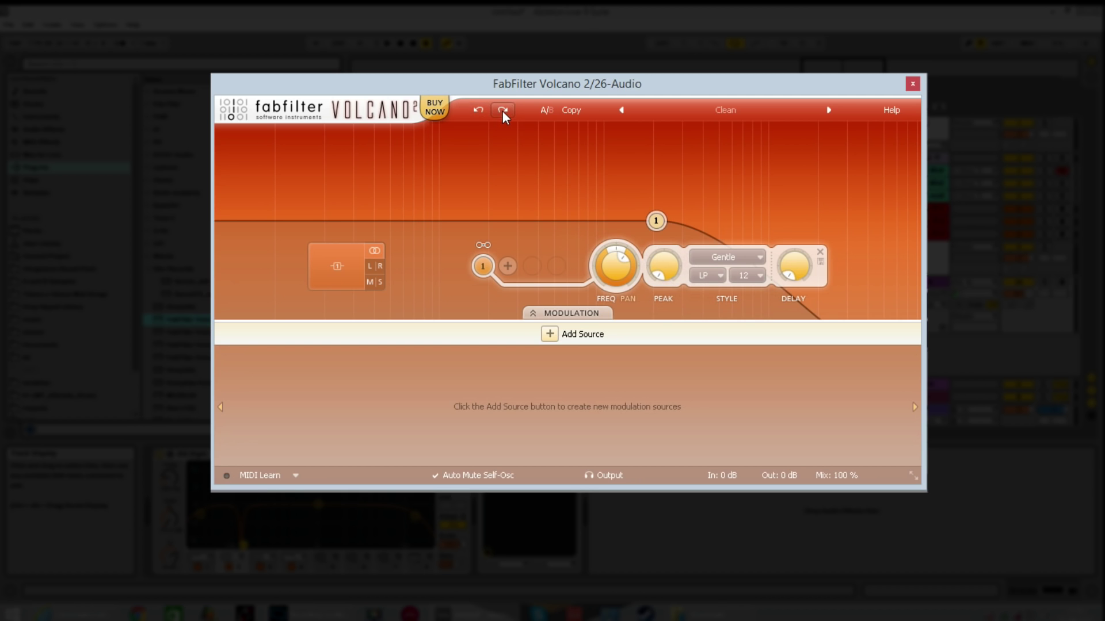
left_click(502, 110)
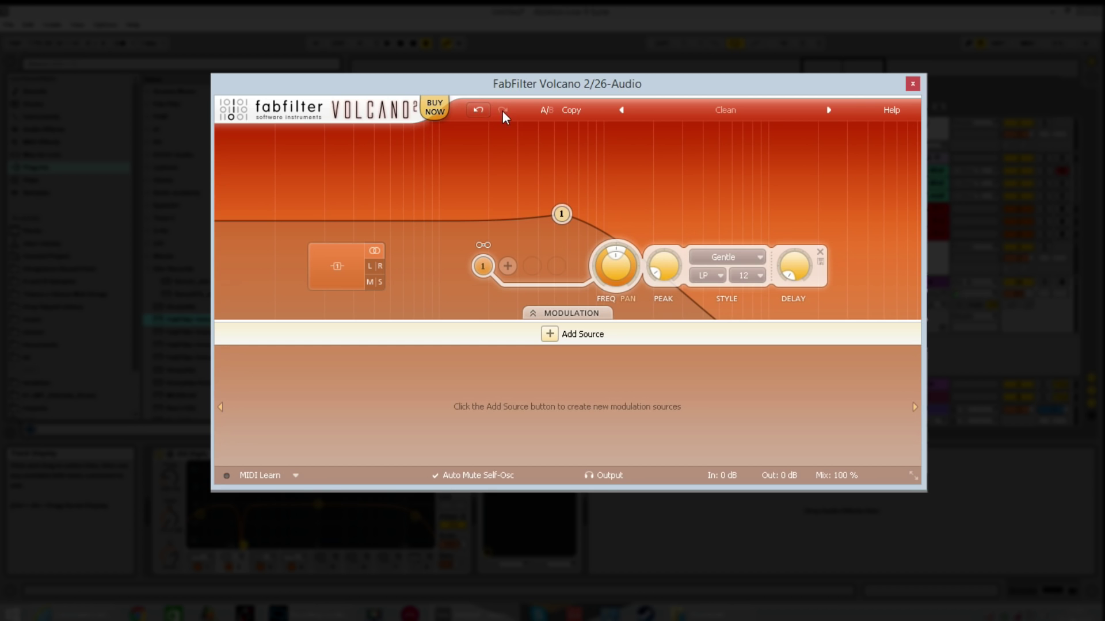
left_click(550, 108)
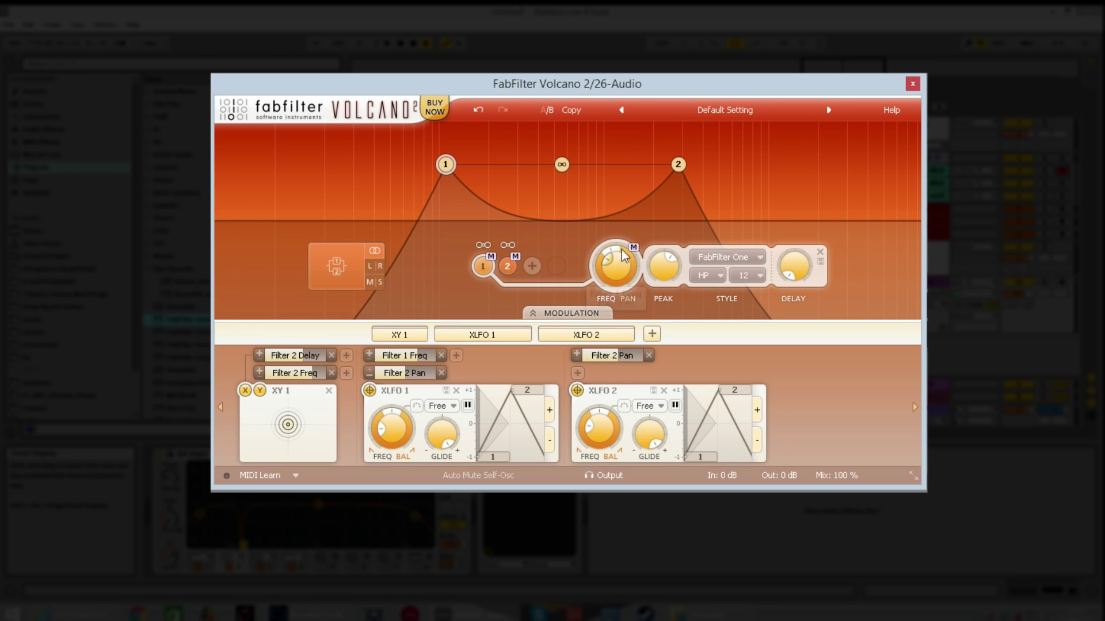
Step: Load Bootleg Concert Tape O in one A/B state and Broken Amplifier in the other
left_click(719, 112)
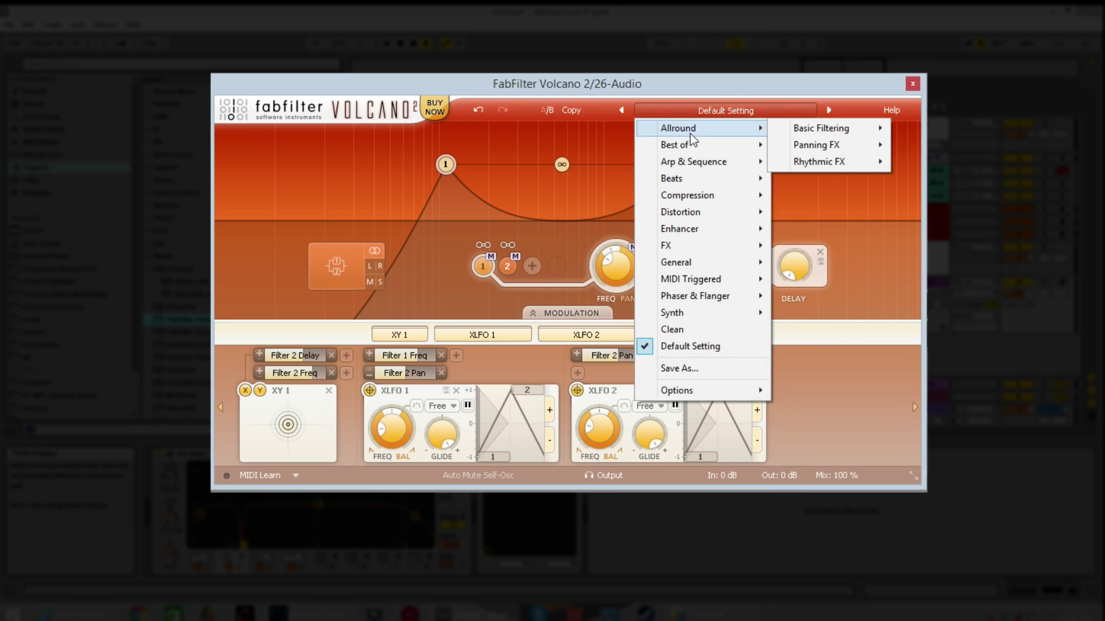
mouse_move(724, 183)
left_click(807, 179)
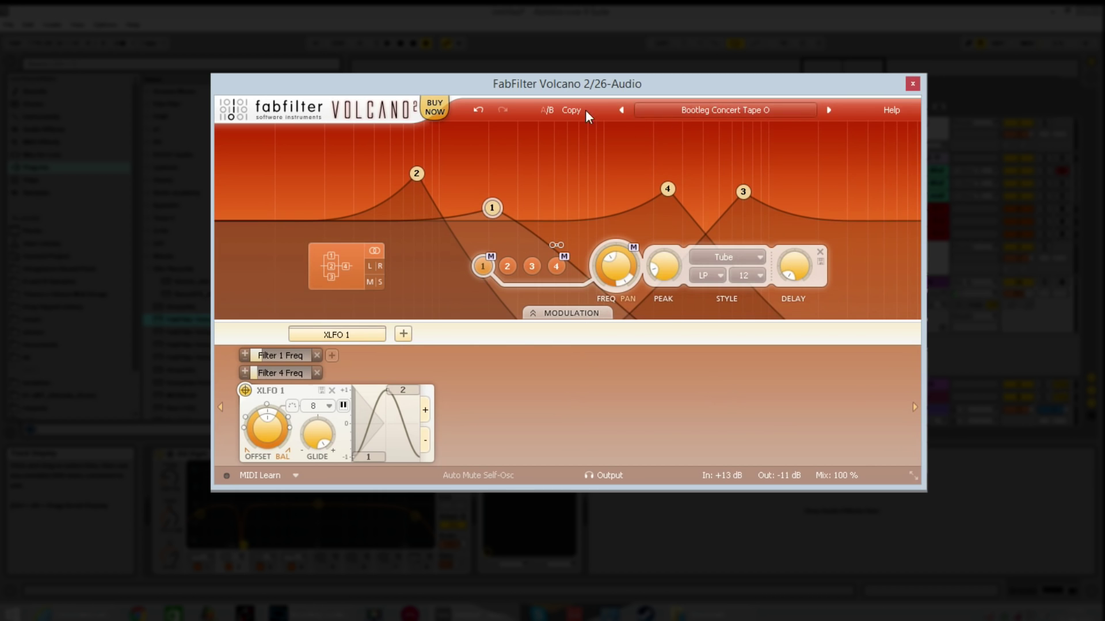
left_click(546, 112)
left_click(727, 113)
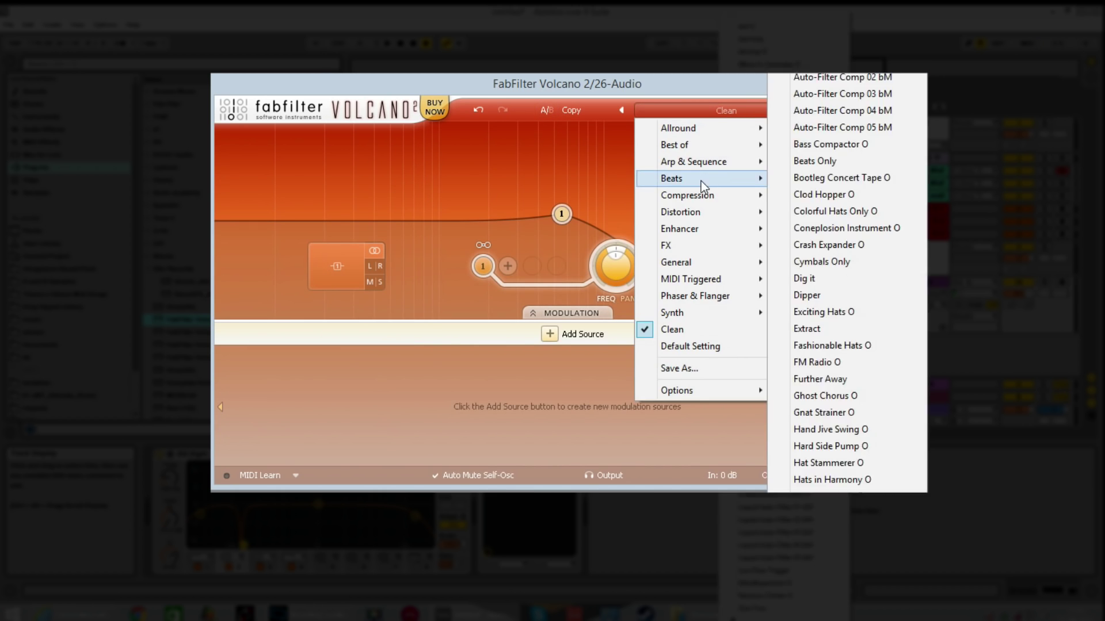
mouse_move(698, 214)
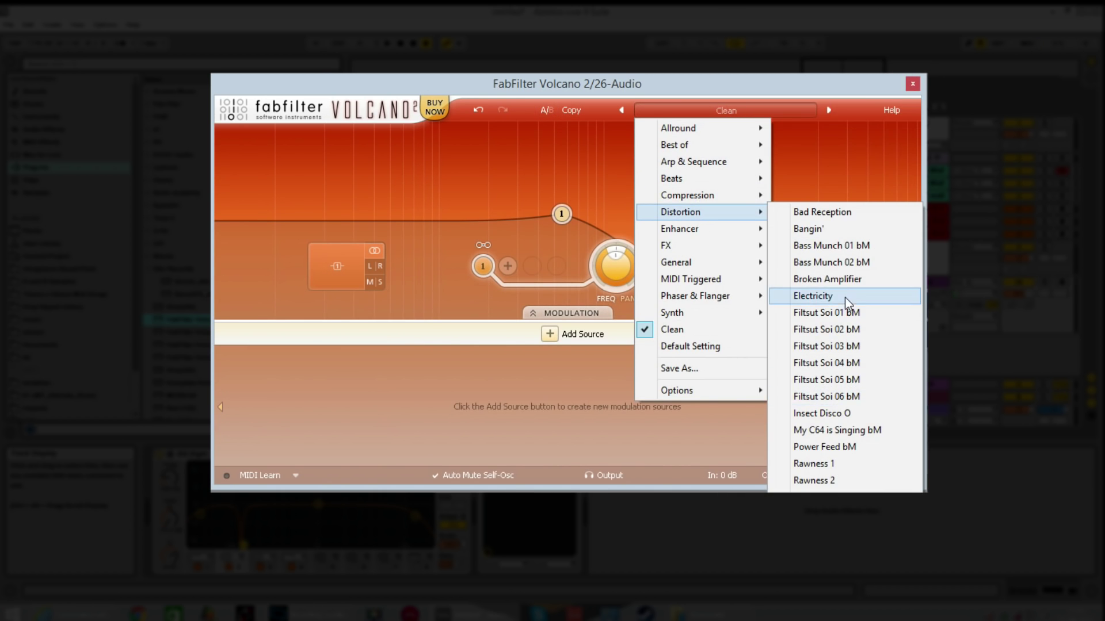
left_click(844, 281)
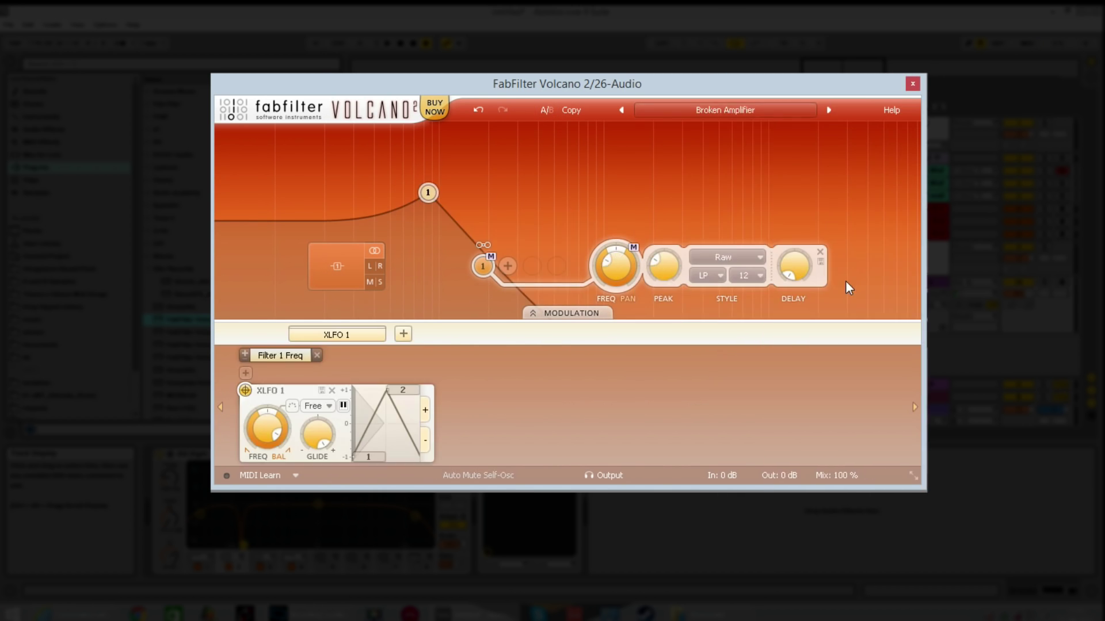
Step: Compare the two presets with A/B toggling, then reload the Clean preset
left_click(551, 110)
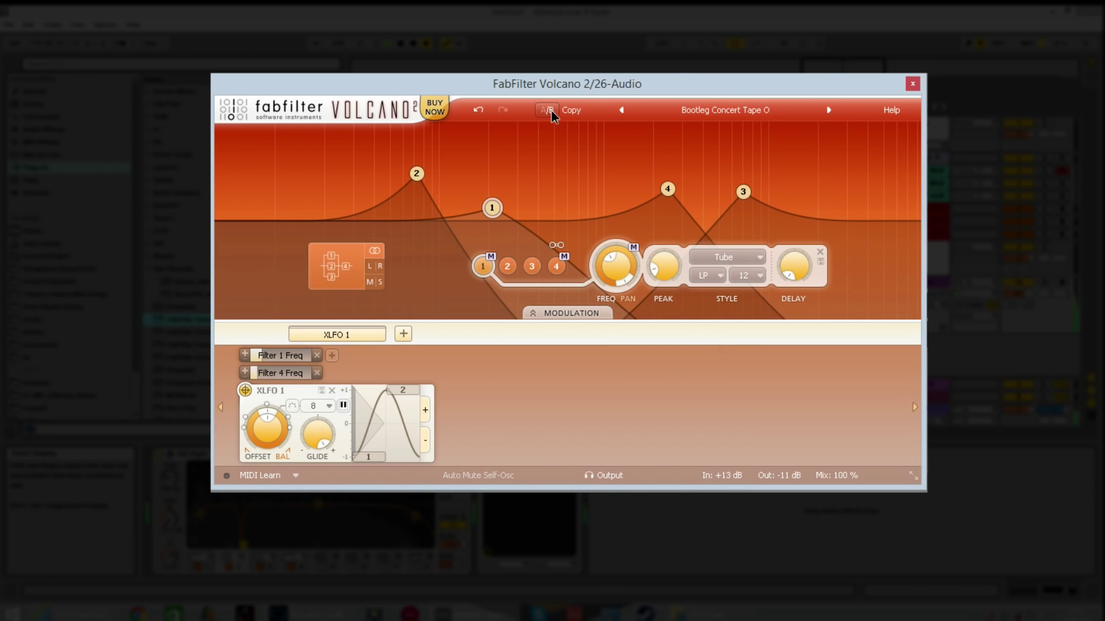
left_click(551, 110)
left_click(551, 110)
left_click(546, 110)
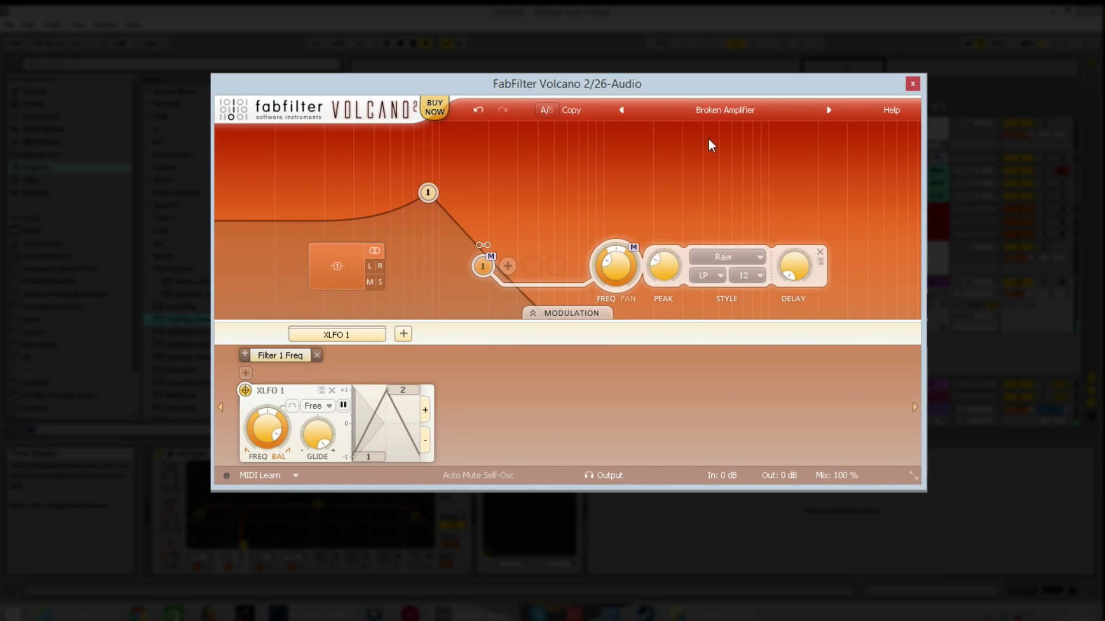
left_click(761, 107)
left_click(689, 333)
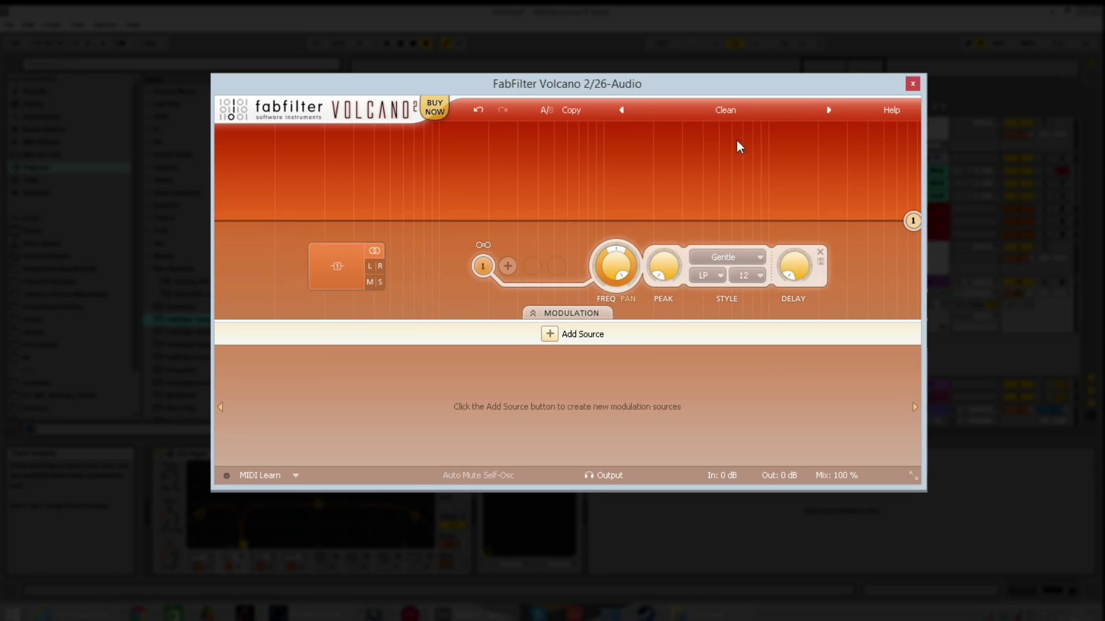
Step: Load the Alien Communication O preset from the Best of preset folder
left_click(737, 109)
mouse_move(688, 230)
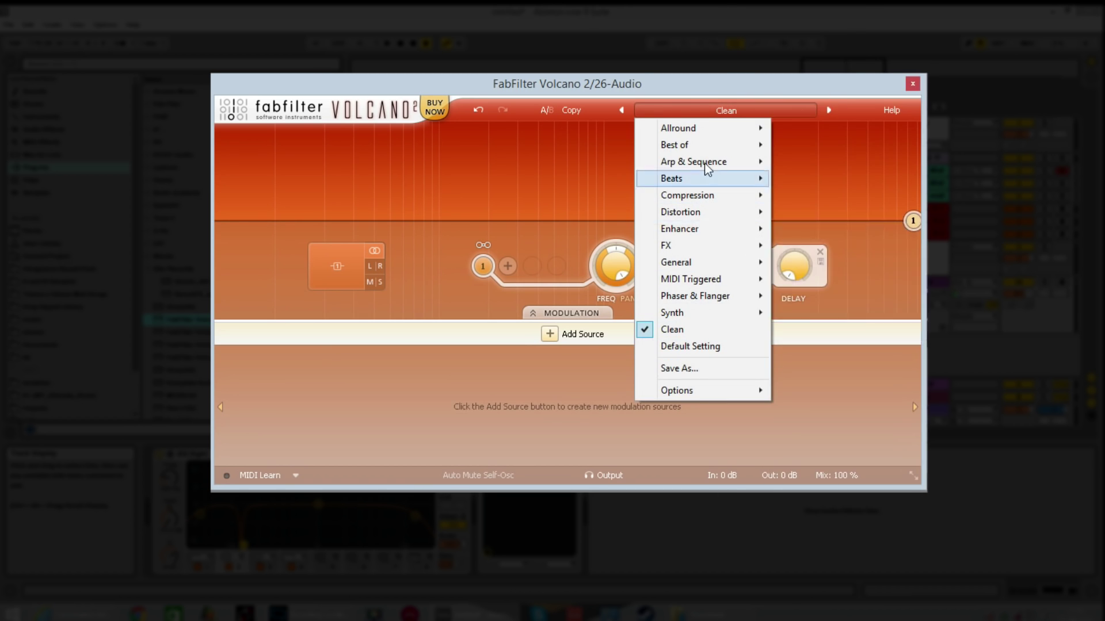
mouse_move(703, 148)
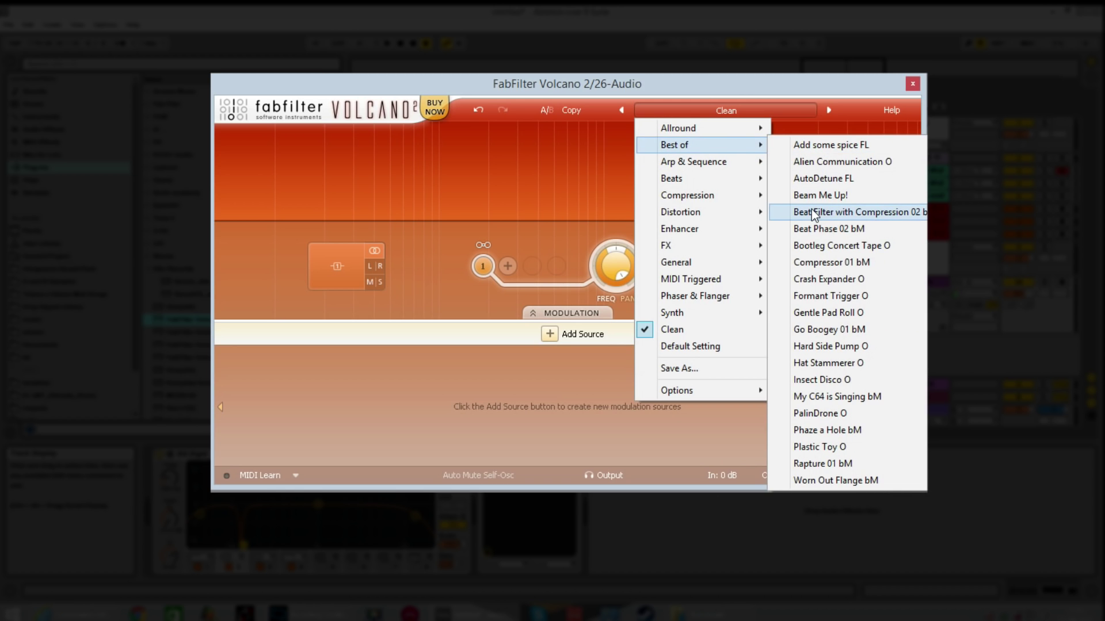
left_click(833, 161)
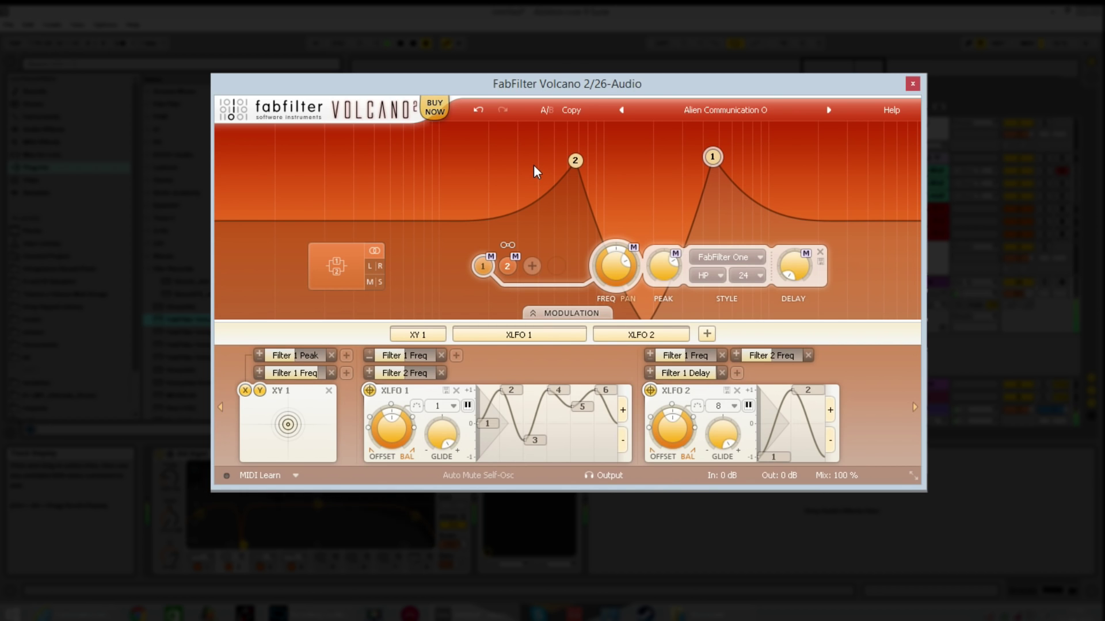
Step: Load the Electricity preset from the Distortion preset submenu
left_click(709, 115)
mouse_move(730, 214)
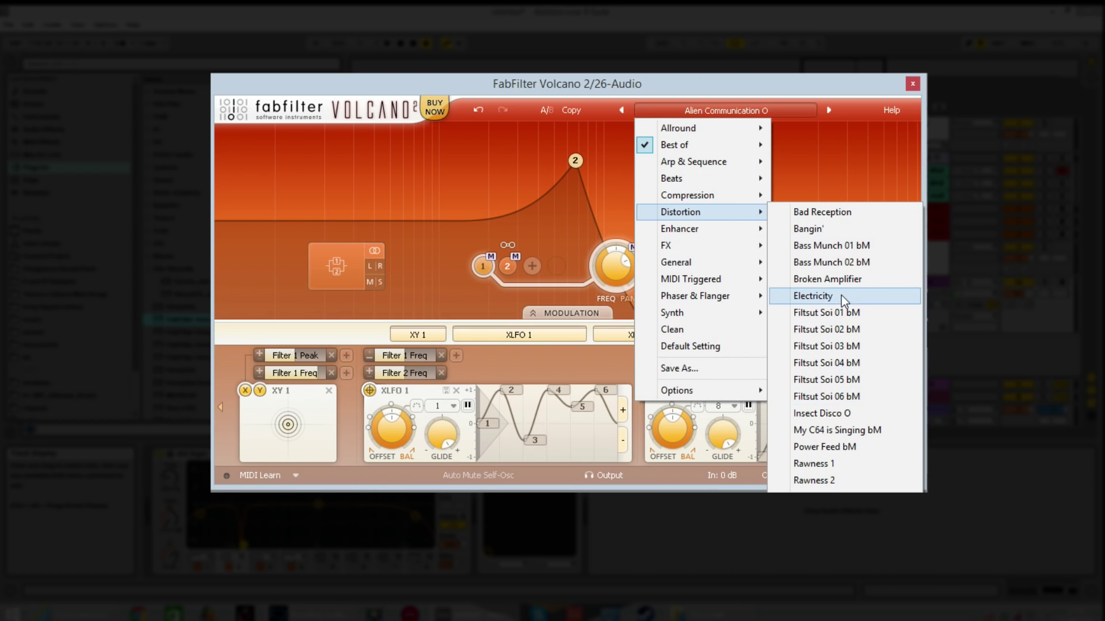
left_click(841, 296)
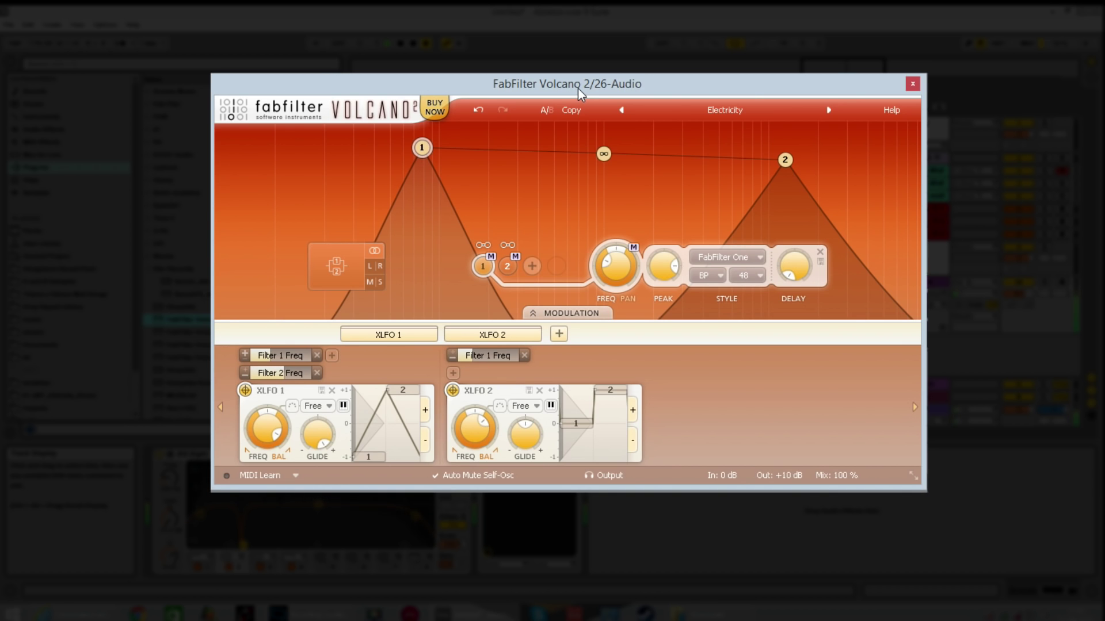
left_click(729, 110)
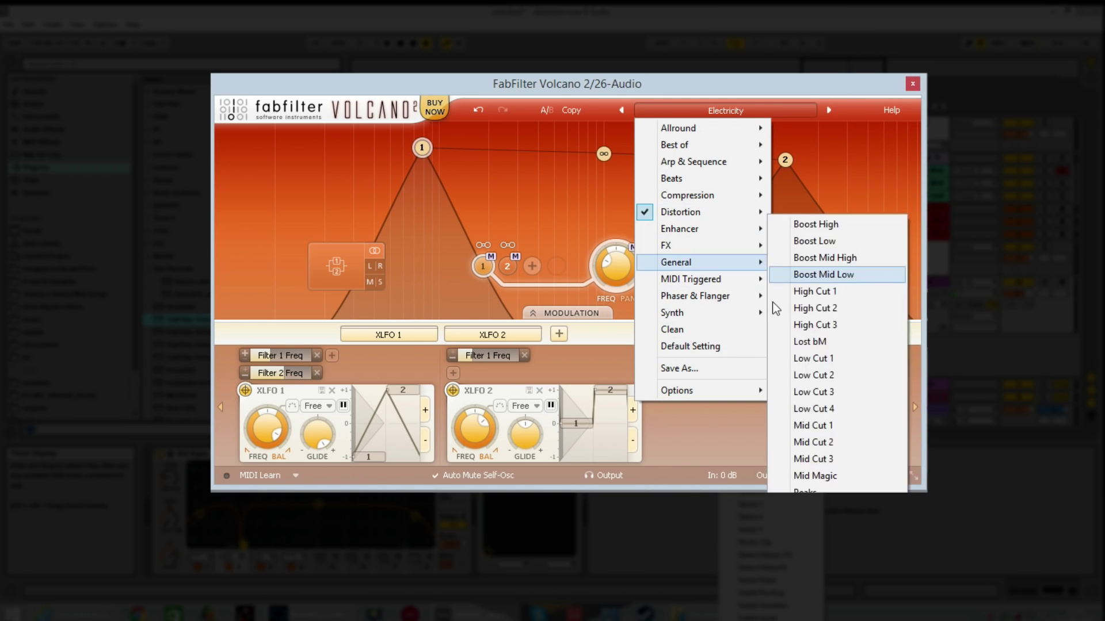
Step: Choose Clean from the preset menu to return to a single open filter
mouse_move(669, 215)
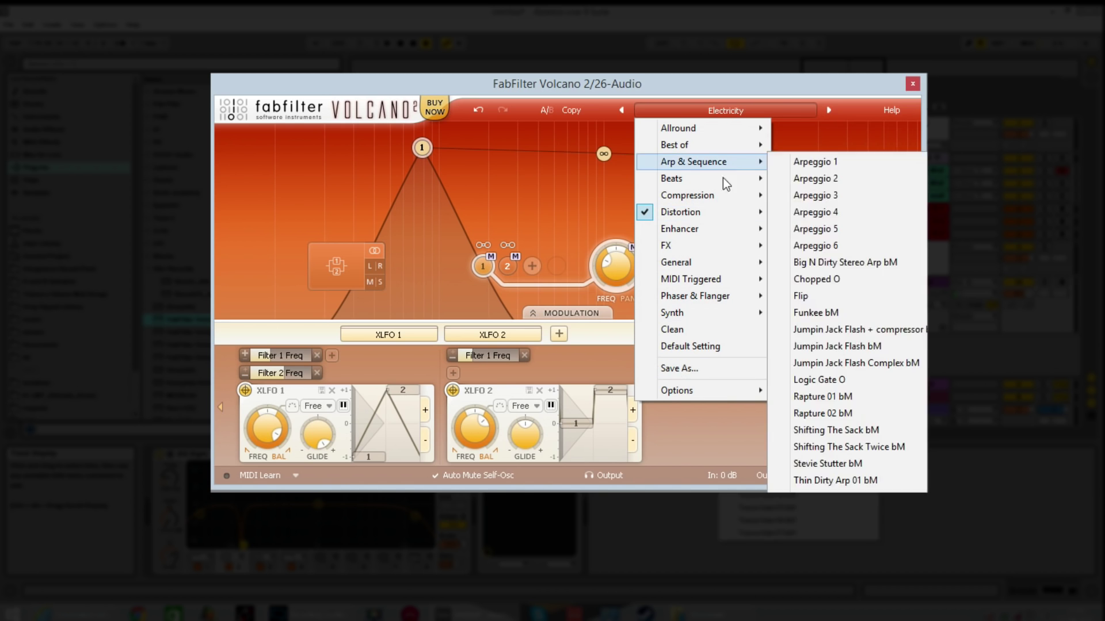
left_click(690, 326)
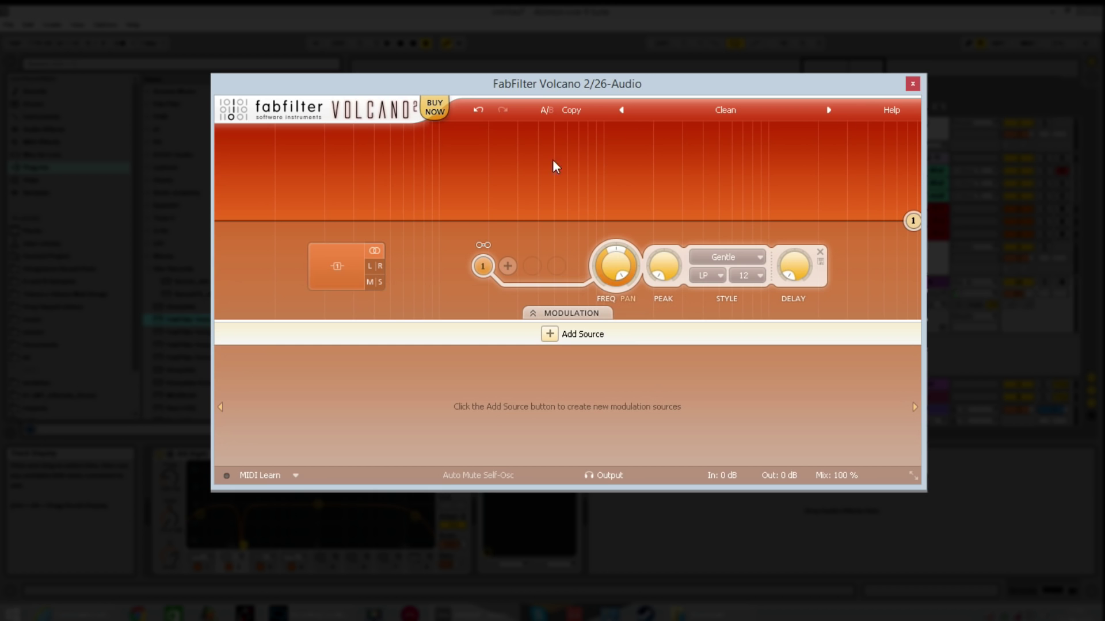
Step: Toggle filter 1's bypass on and off and bring its cutoff down to mid-spectrum
left_click(485, 268)
left_click(484, 266)
left_click(484, 266)
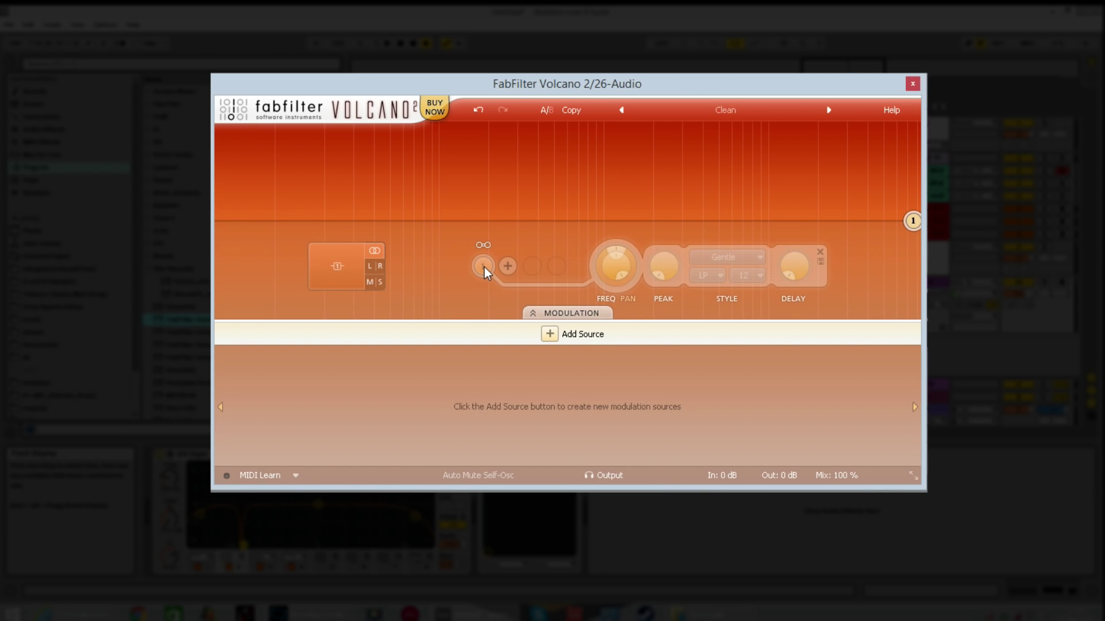
left_click(484, 266)
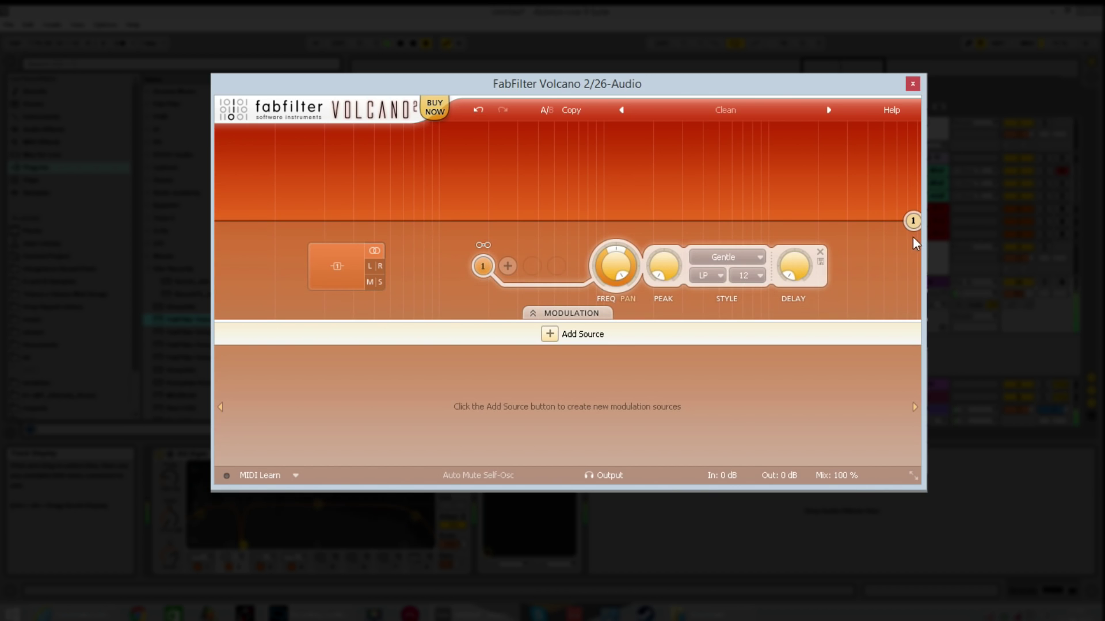
left_click_drag(917, 220, 599, 220)
left_click(484, 266)
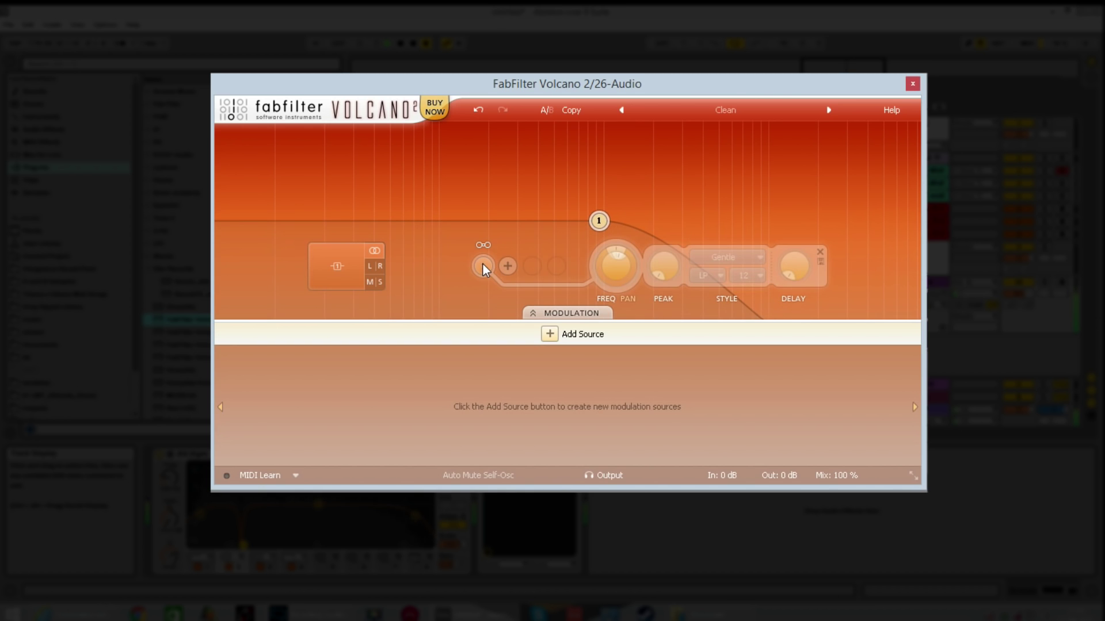
left_click(483, 266)
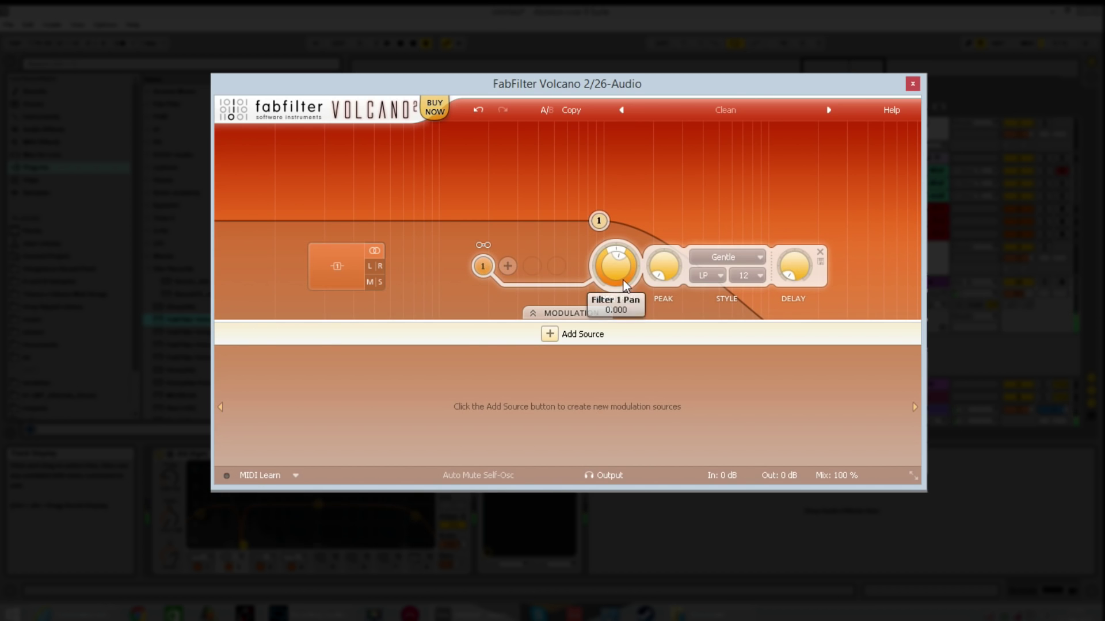
Step: Set filter 1's Freq to about 2506.5 Hz, Pan to -0.037 and Peak to 0.210
left_click_drag(616, 269, 650, 281)
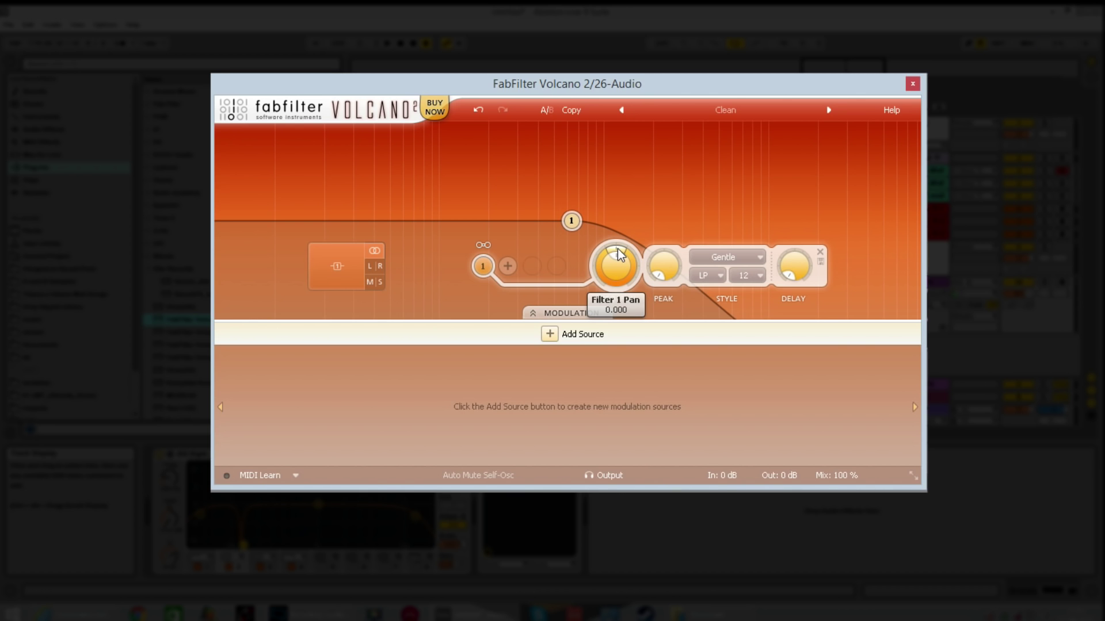
left_click_drag(617, 248, 649, 274)
mouse_move(630, 231)
left_mouse_down()
mouse_move(587, 210)
mouse_move(674, 214)
mouse_move(668, 374)
mouse_move(685, 312)
mouse_move(530, 413)
mouse_move(602, 233)
mouse_move(642, 233)
mouse_move(616, 235)
left_mouse_up()
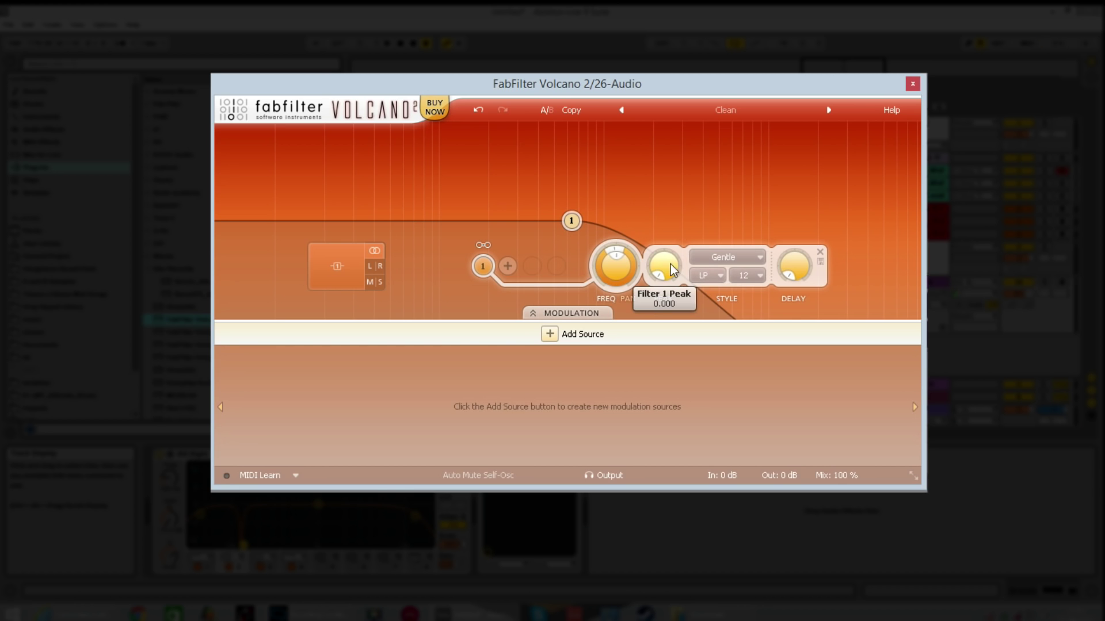
left_click_drag(671, 264, 669, 199)
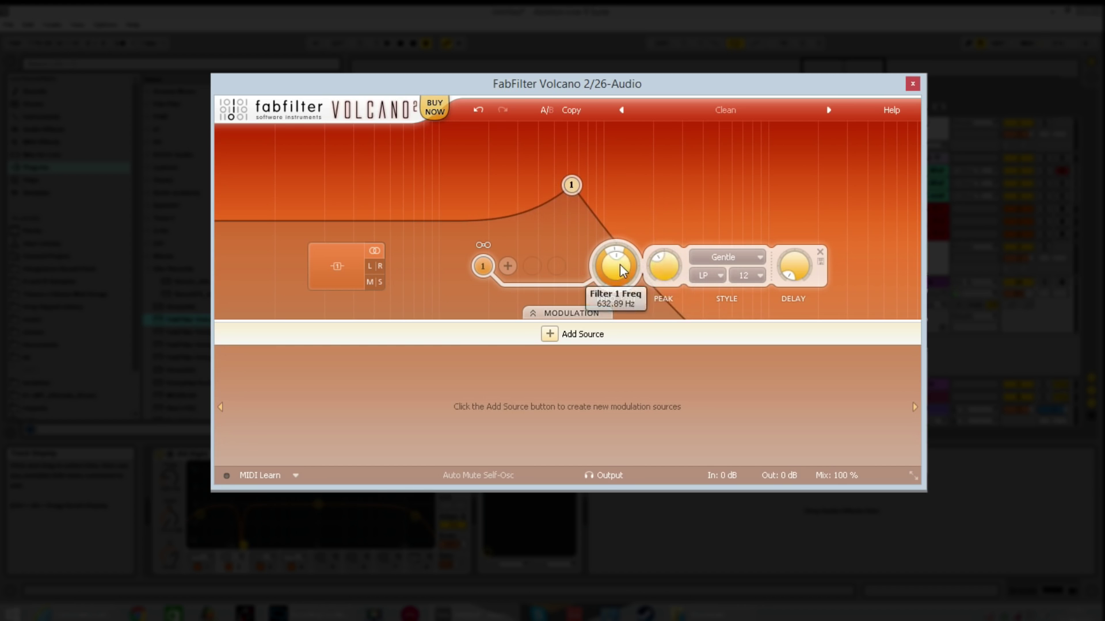
left_click_drag(621, 270, 637, 288)
Step: Give filter 1 the Metal then Extreme style, moving its peak higher in frequency and lower
mouse_move(613, 249)
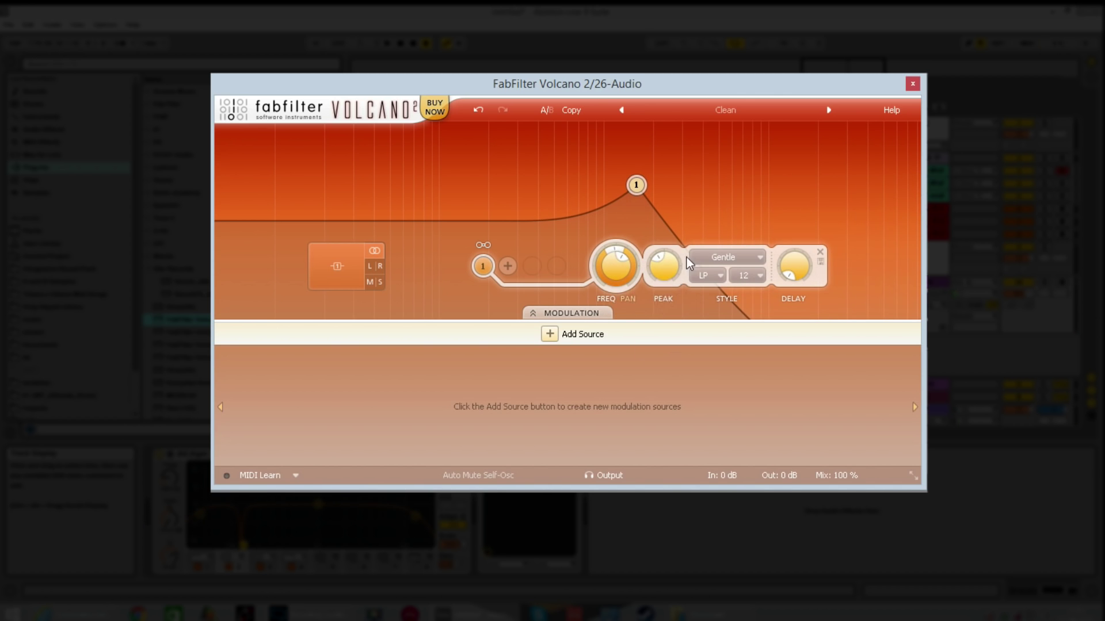
left_click(725, 256)
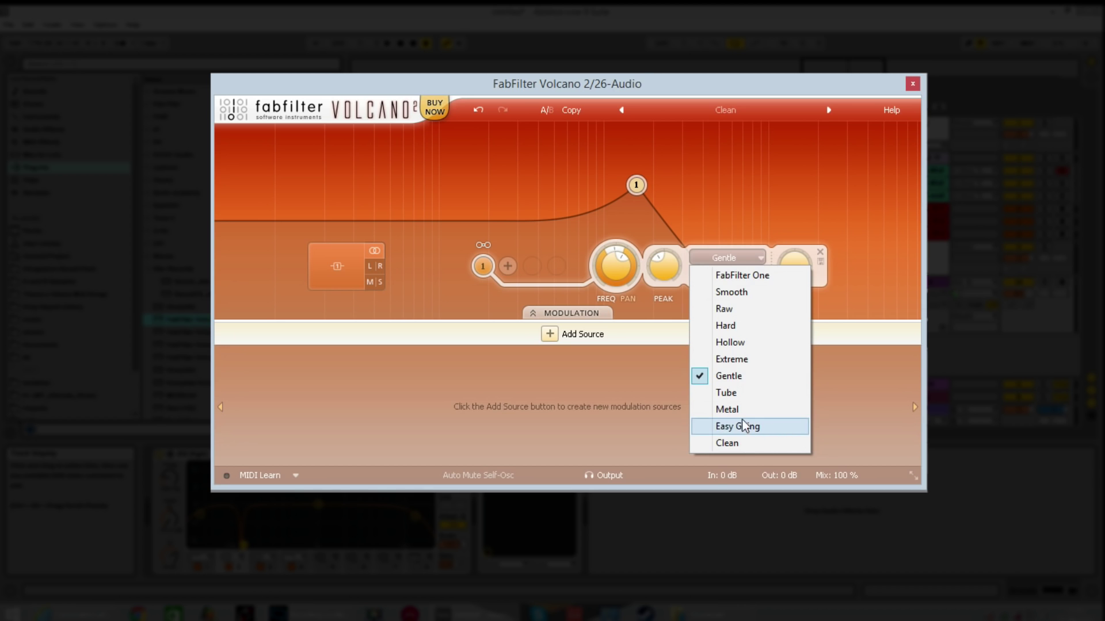
left_click_drag(638, 194, 639, 181)
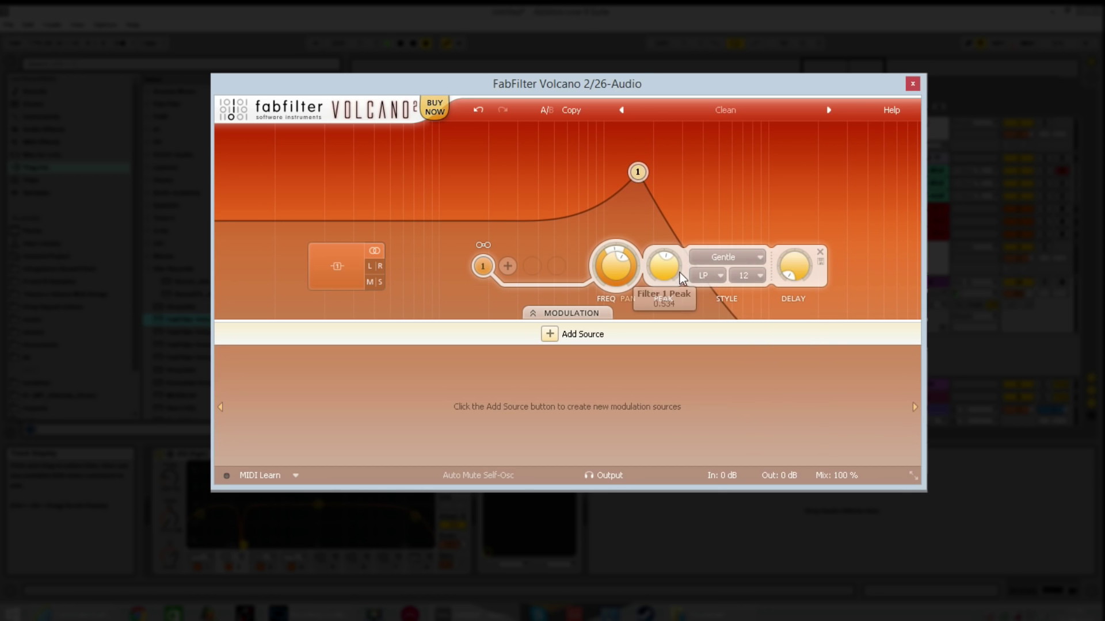
left_click(712, 254)
left_click(730, 409)
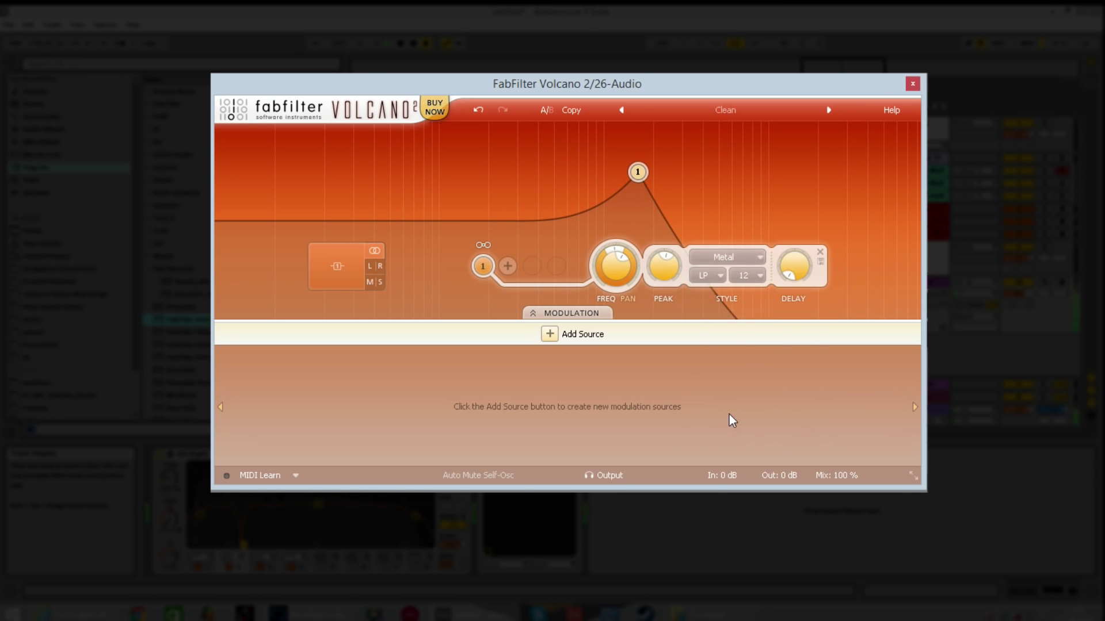
left_click(732, 256)
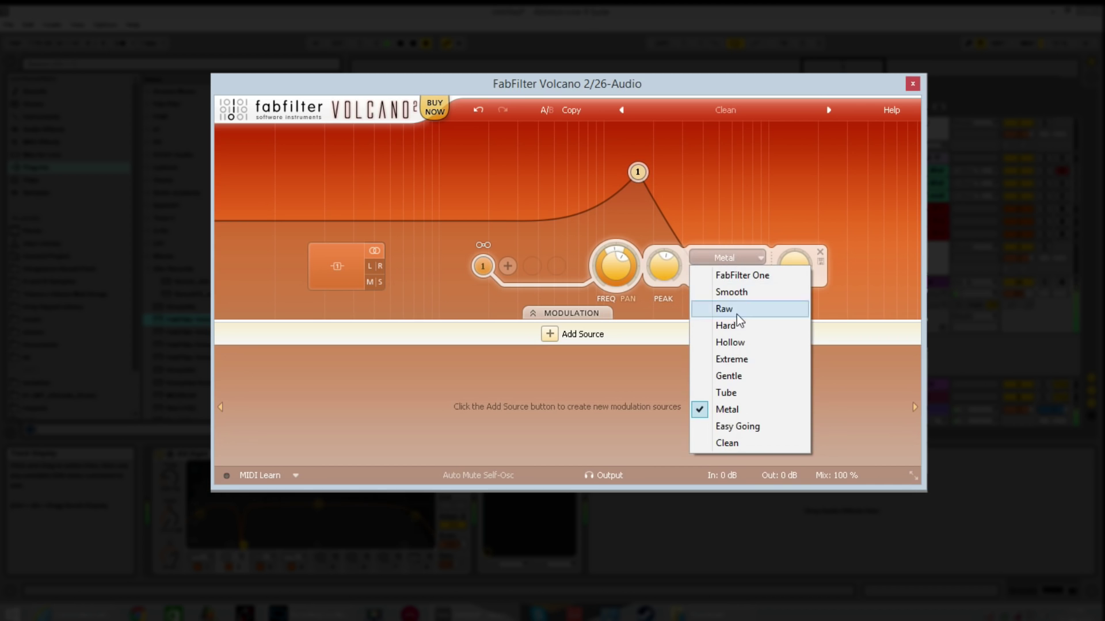
left_click(737, 361)
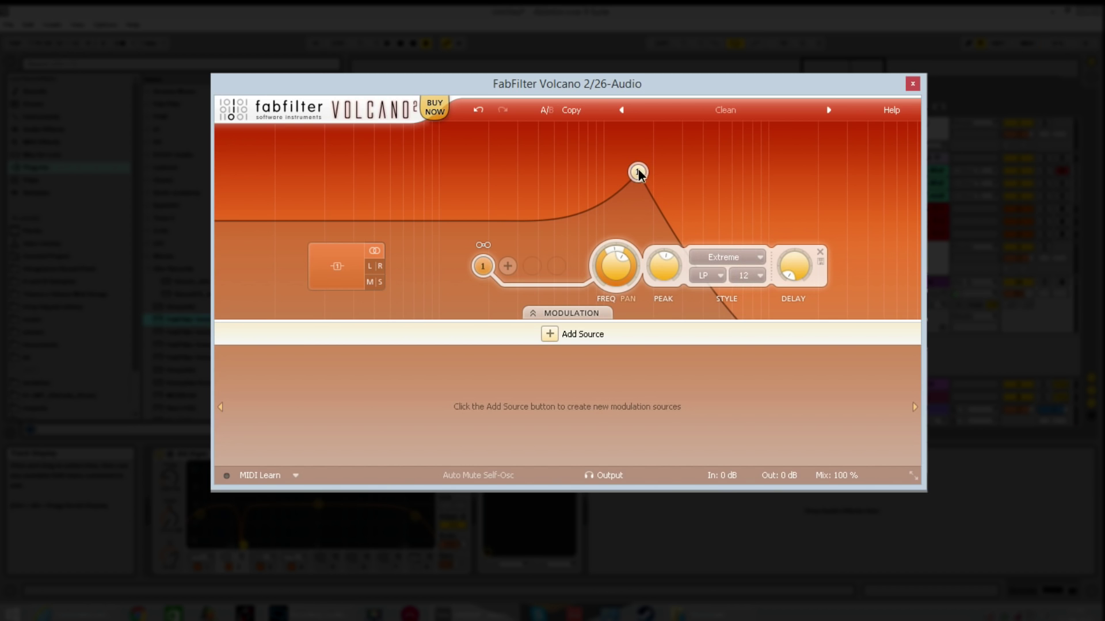
left_click_drag(639, 172, 658, 222)
left_click(732, 261)
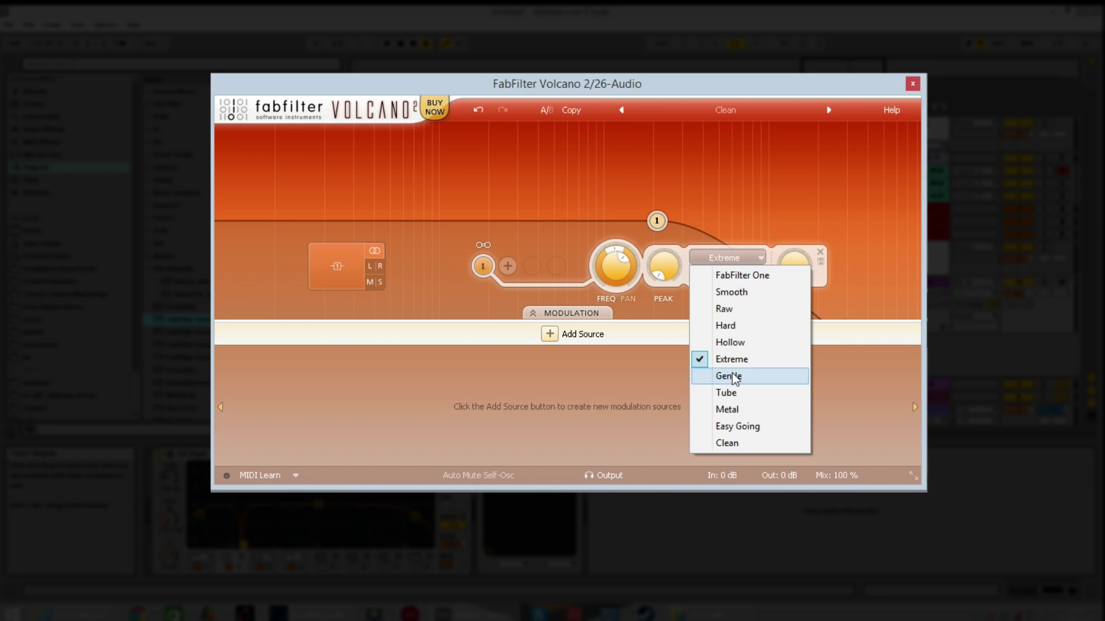
Step: Keep the Extreme style, make filter 1 high-pass, then drag its cutoff lower and peak higher
left_click(630, 404)
left_click(713, 273)
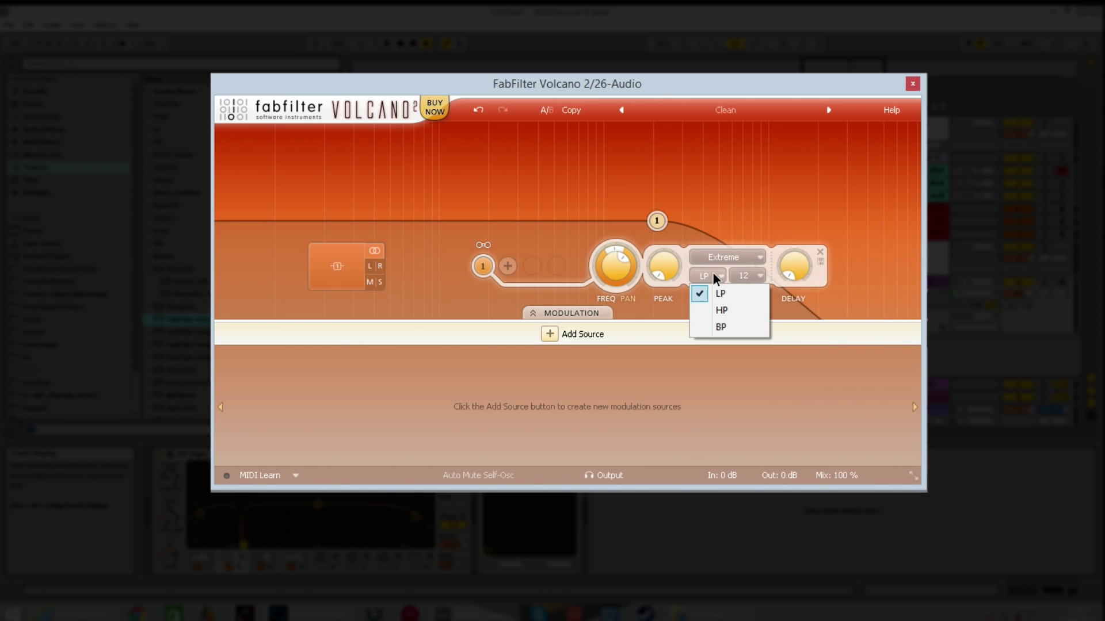
left_click(723, 311)
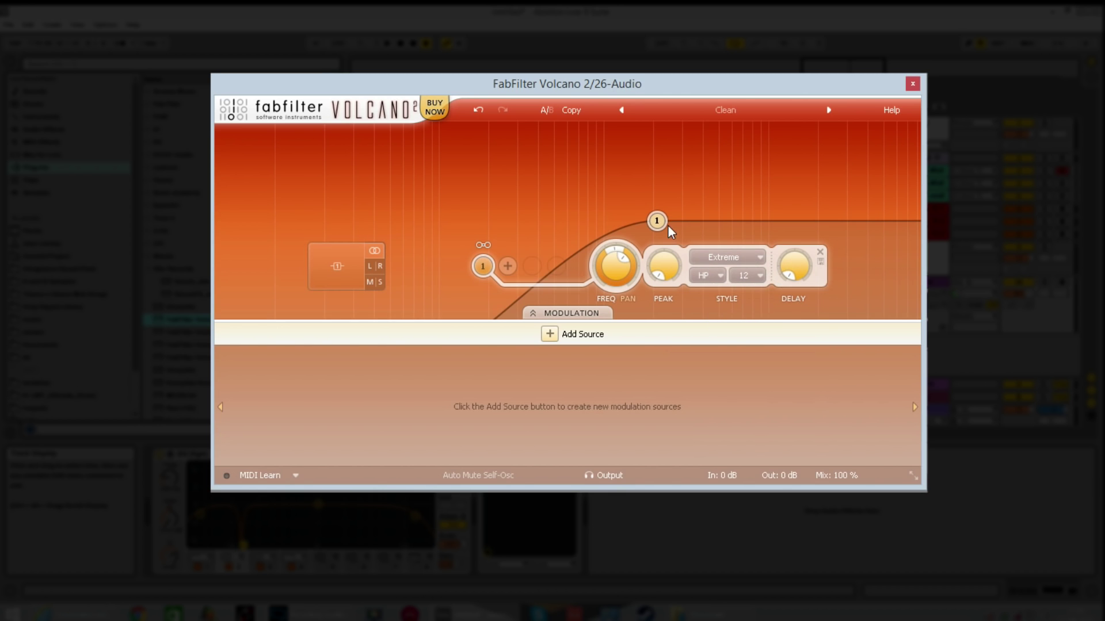
left_click_drag(657, 221, 530, 198)
Step: Switch filter 1 to band-pass and raise its slope from 24 to 48 dB/oct
left_click(716, 276)
left_click(734, 330)
left_click(761, 276)
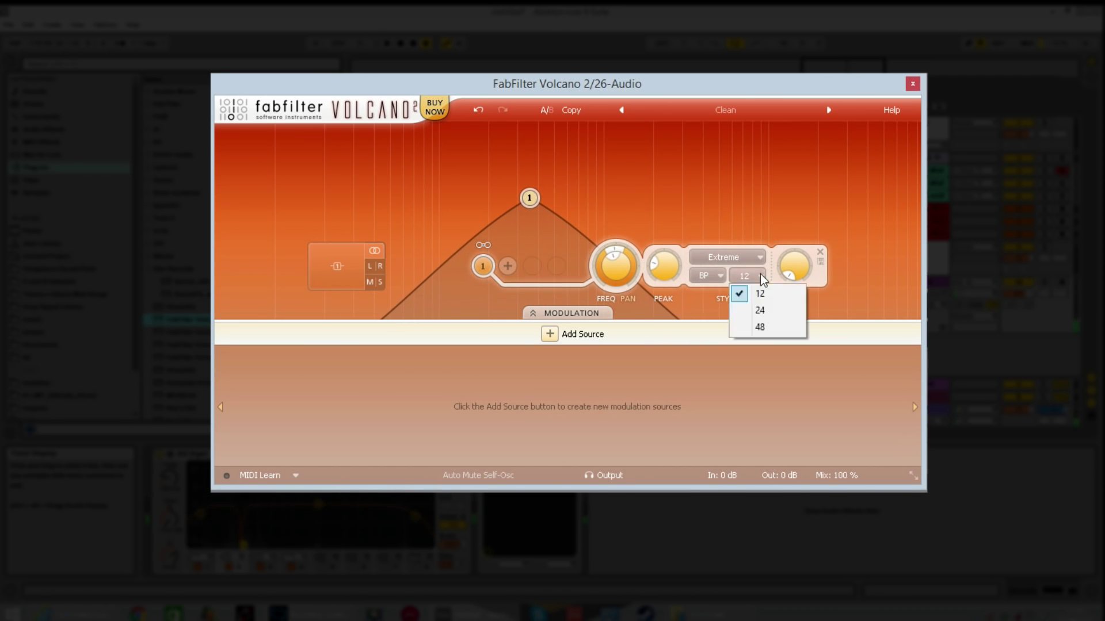
left_click(760, 305)
left_click(758, 276)
left_click(758, 327)
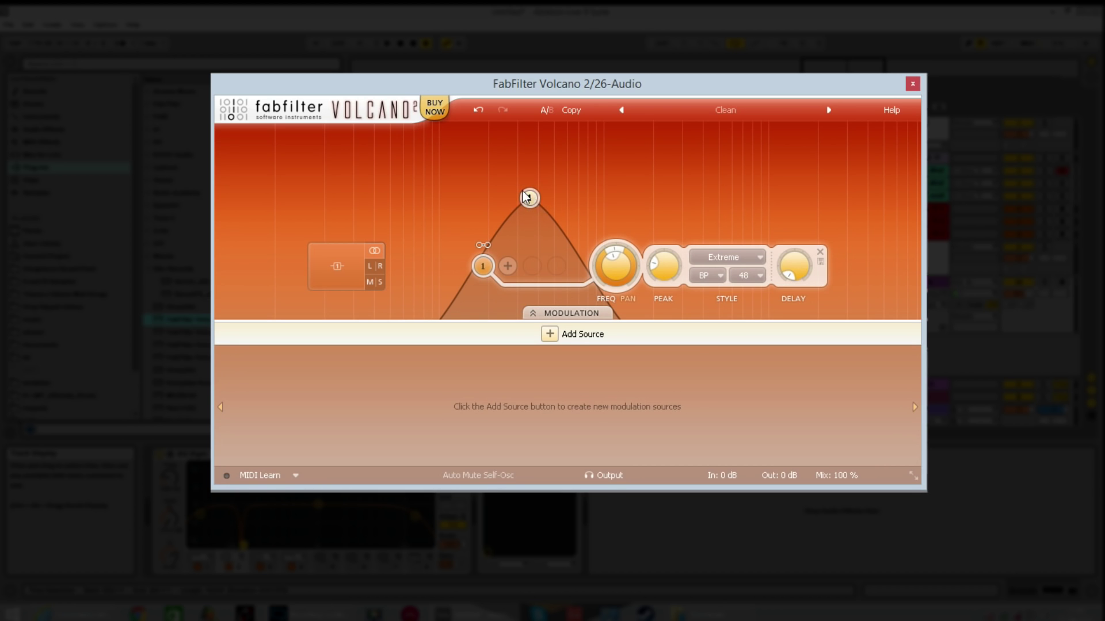
Step: Scroll over node 1 to cycle filter 1's type to low-pass
scroll(530, 197, "up", 4)
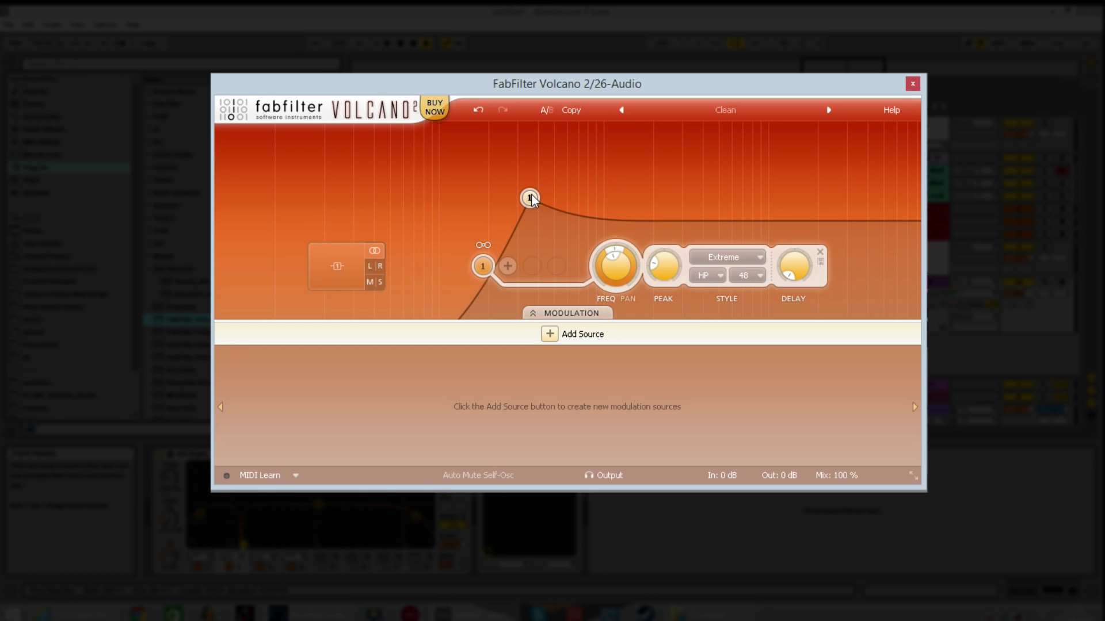
scroll(530, 198, "down", 2)
scroll(530, 199, "up", 1)
scroll(530, 199, "up", 3)
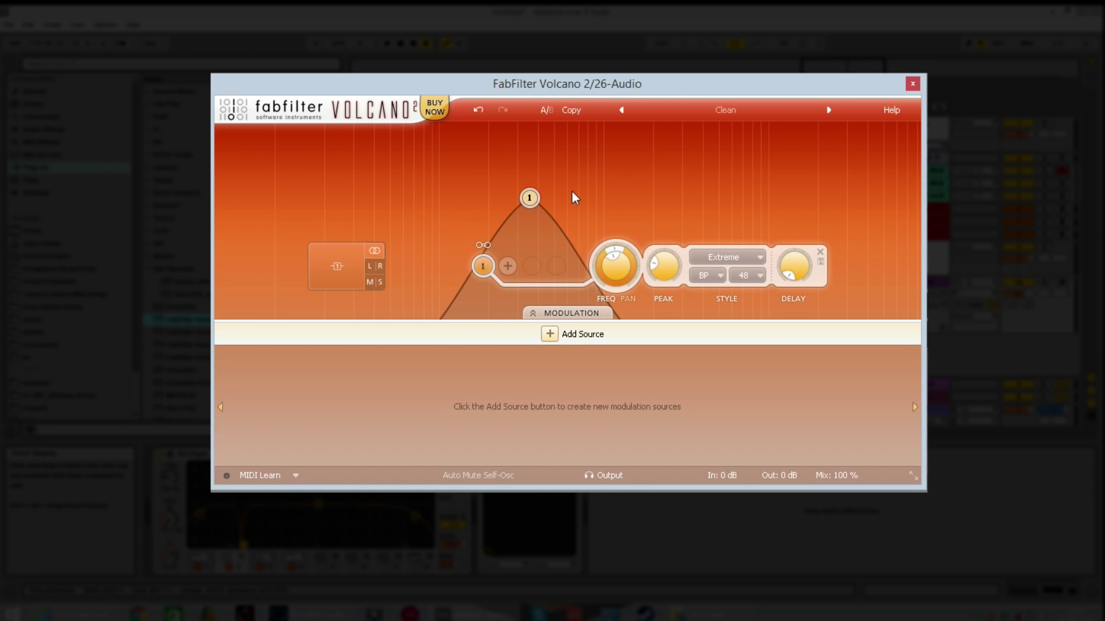
scroll(538, 193, "up", 1)
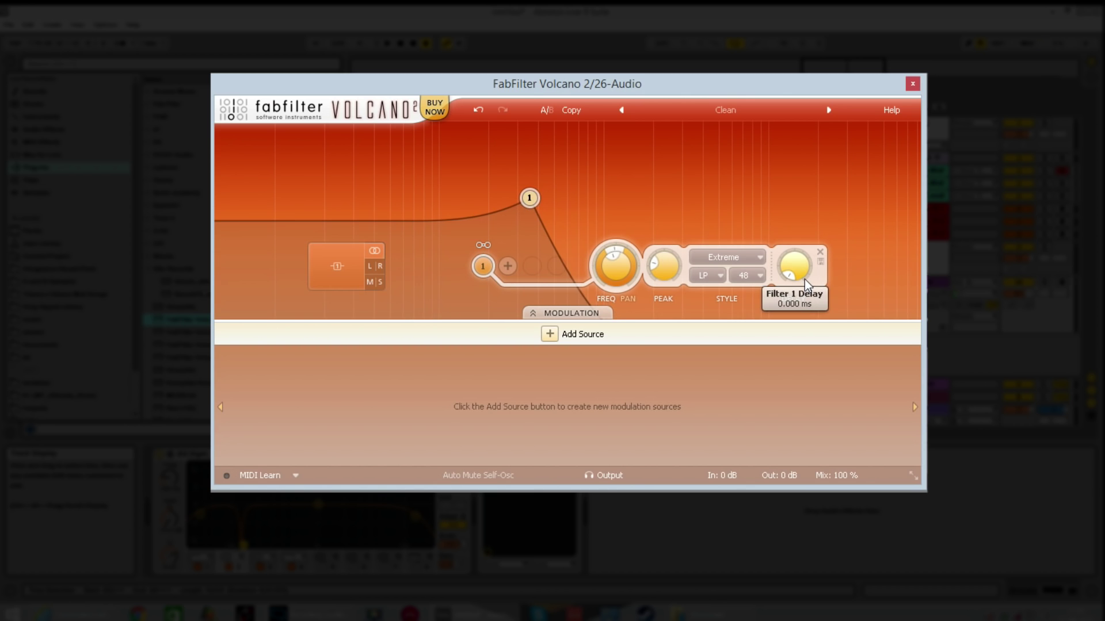
Step: Raise filter 1's cutoff frequency and set its delay to about 46.5 ms
mouse_move(799, 280)
left_click_drag(791, 251, 840, 212)
left_click_drag(545, 202, 646, 208)
left_click_drag(819, 256, 843, 265)
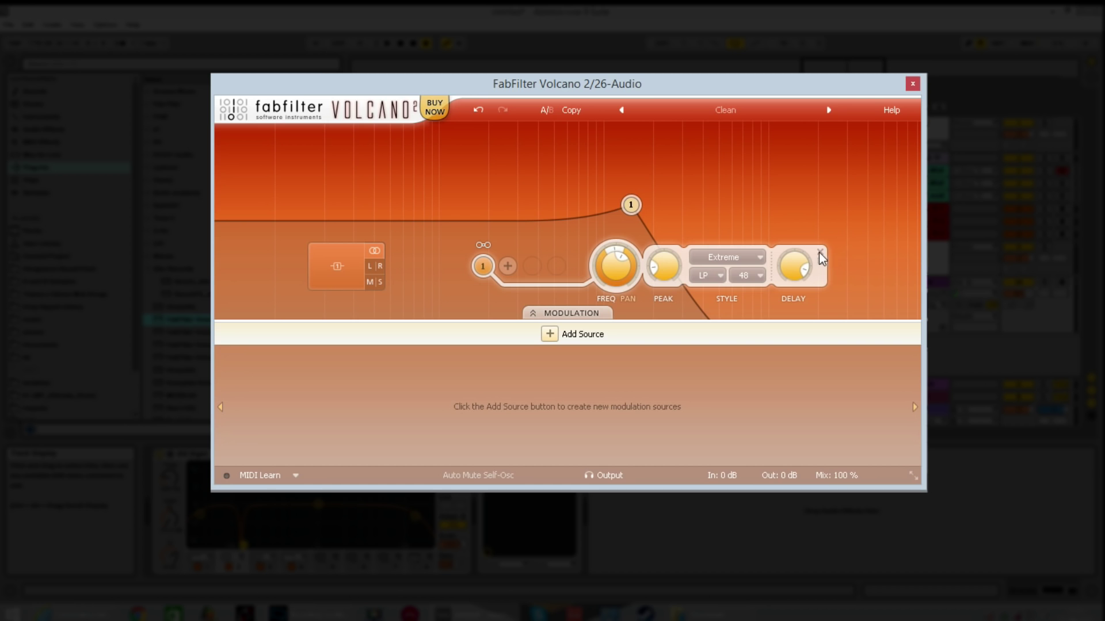
Step: Bypass and re-enable filter 1, then add filter 2 in the upper range and filter 3 at low frequencies
left_click(493, 266)
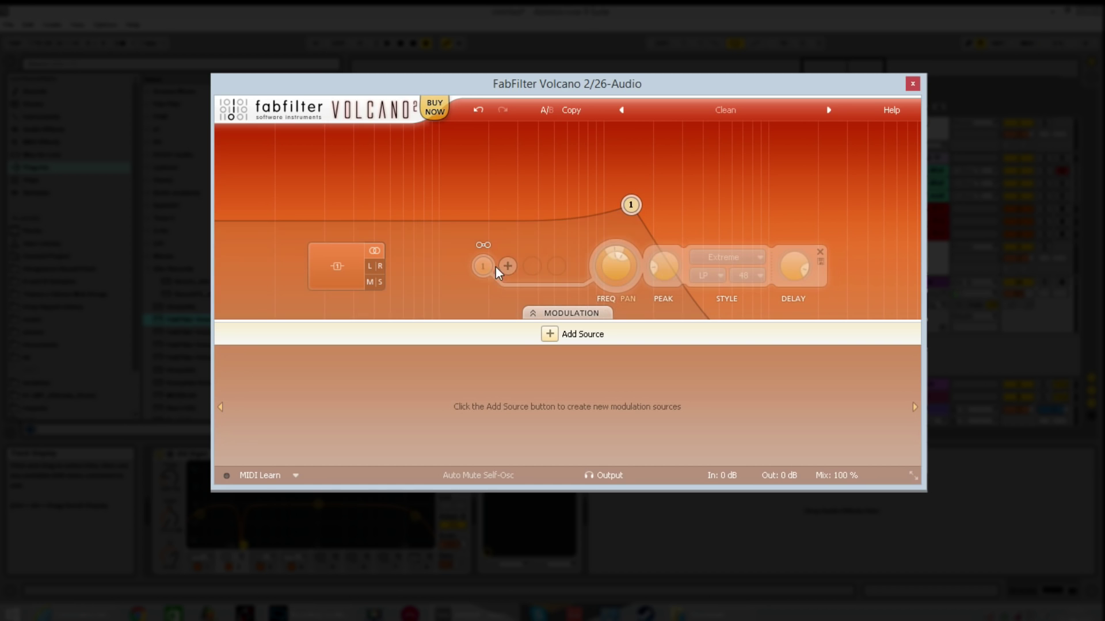
left_click(492, 267)
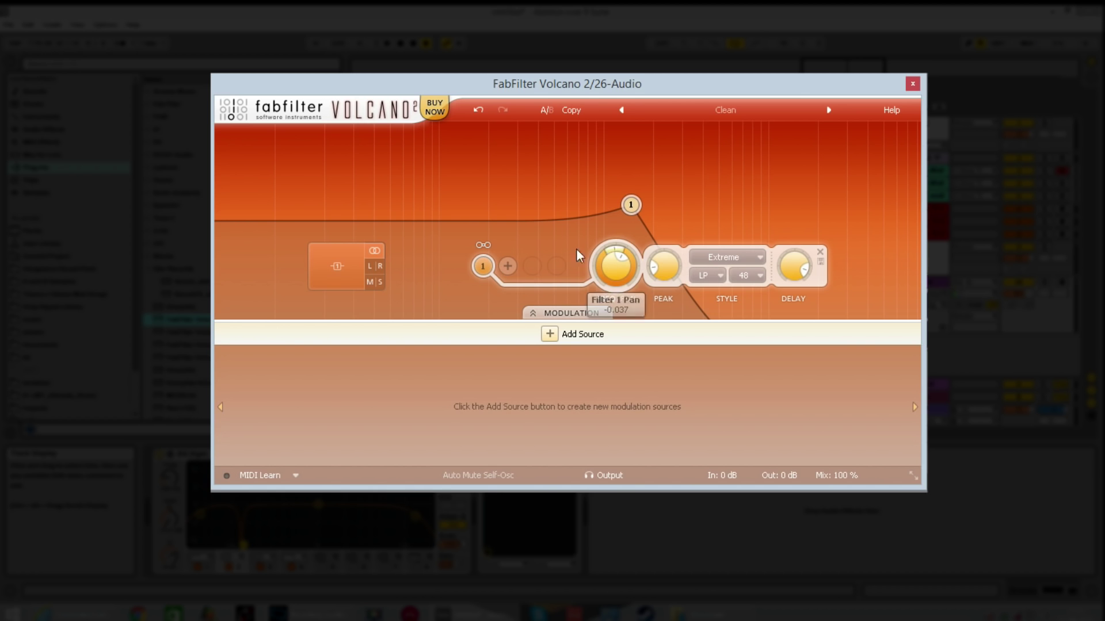
left_click(508, 266)
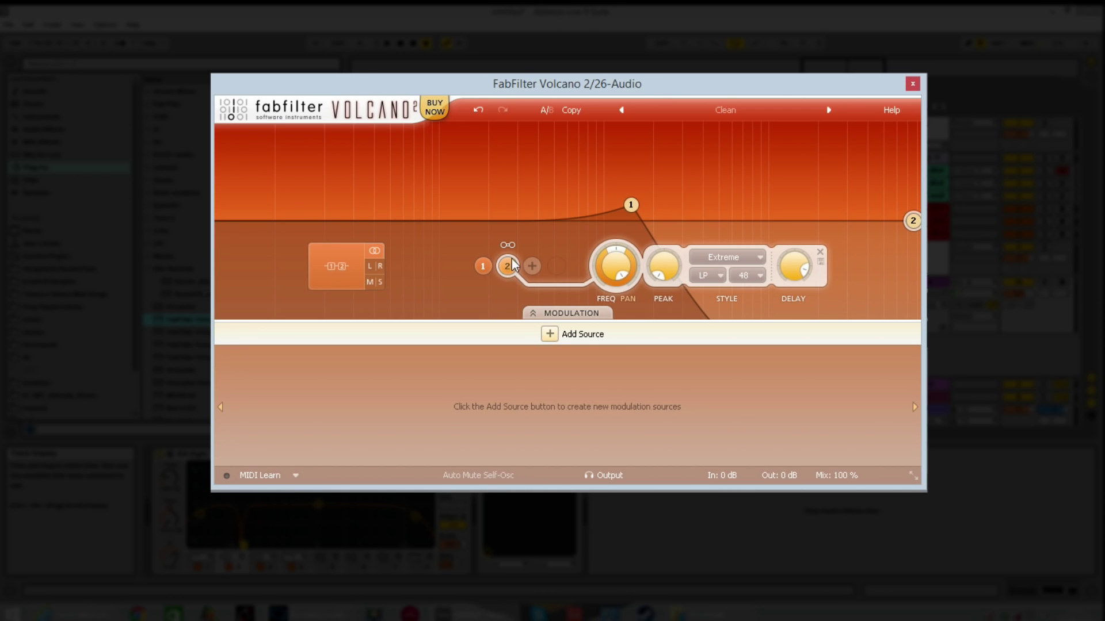
left_click_drag(908, 225, 830, 193)
left_click(532, 266)
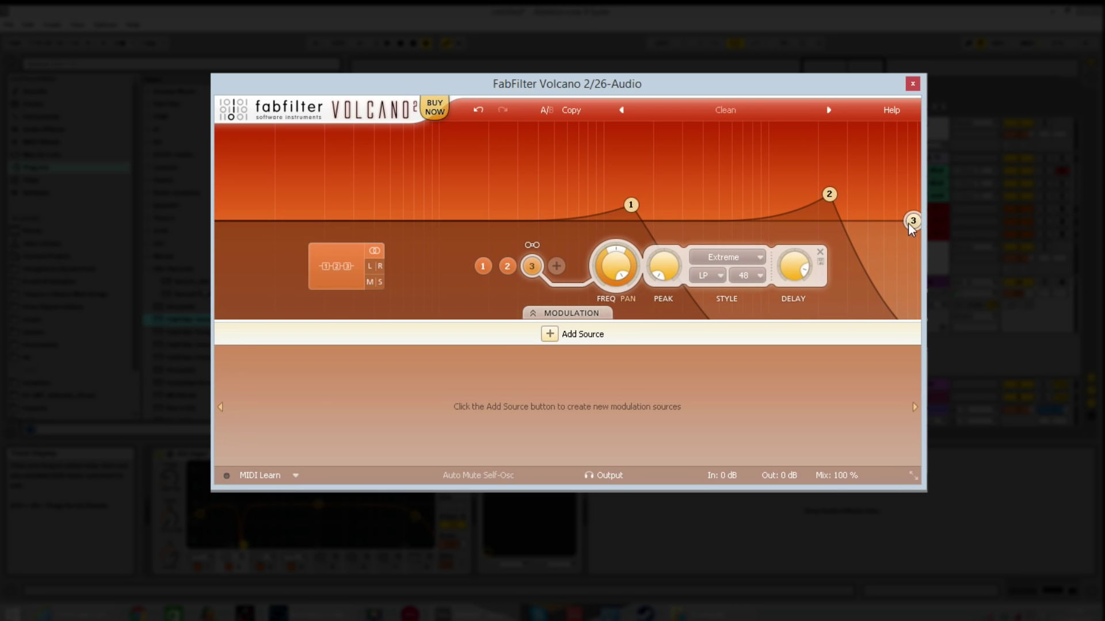
left_click_drag(908, 225, 433, 168)
Step: Add filter 4 in the midrange, then select each filter in turn, ending on filter 3
left_click(556, 266)
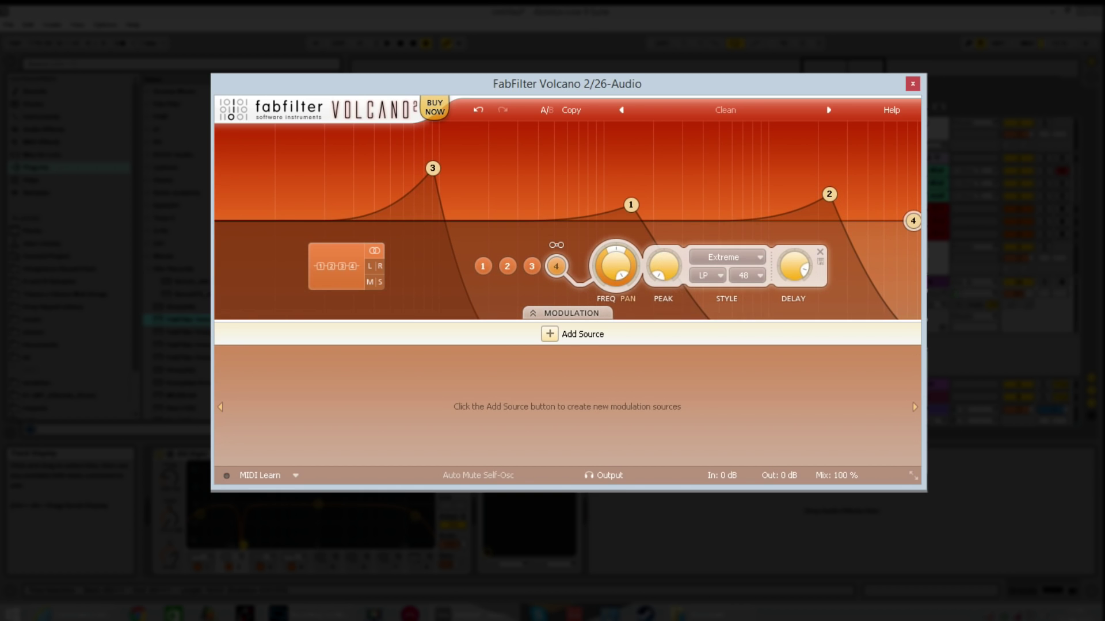
left_click_drag(913, 221, 733, 192)
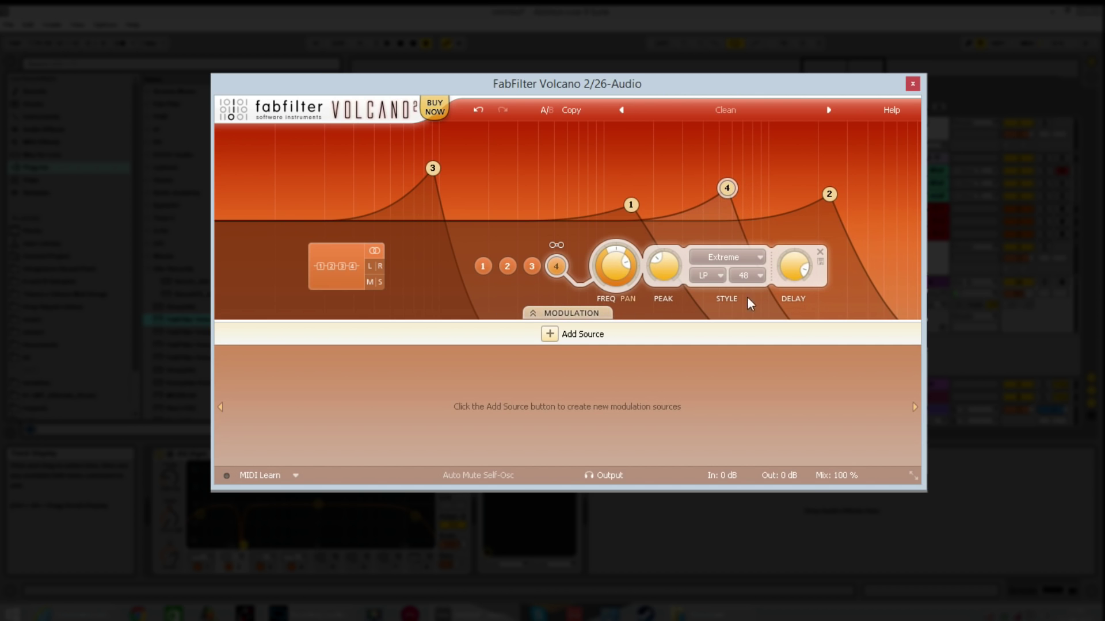
left_click(532, 266)
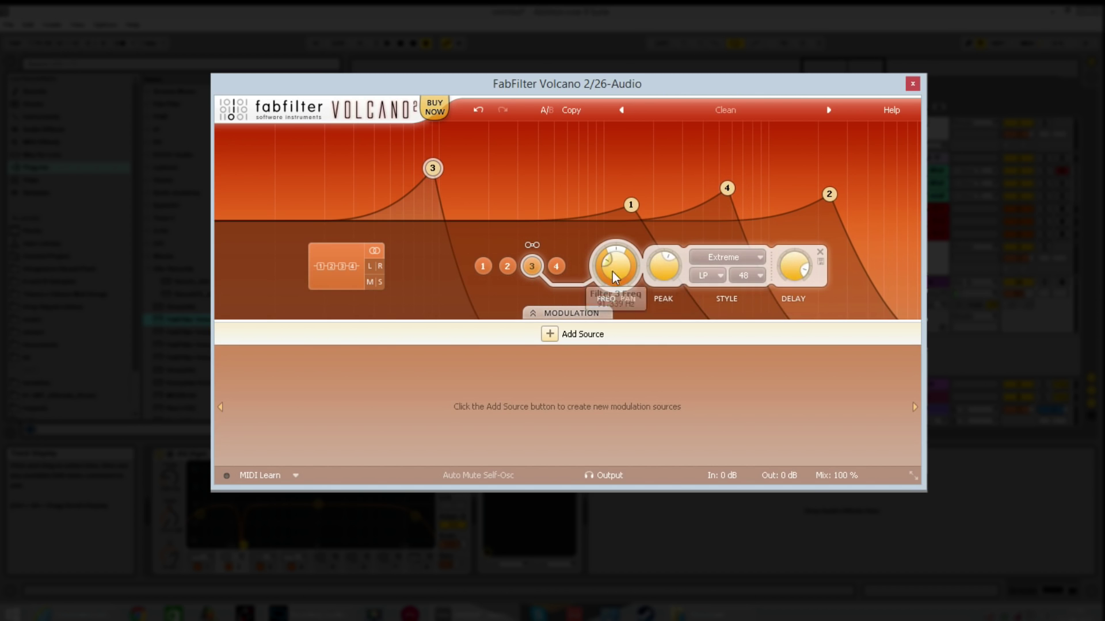
left_click(726, 188)
left_click(829, 194)
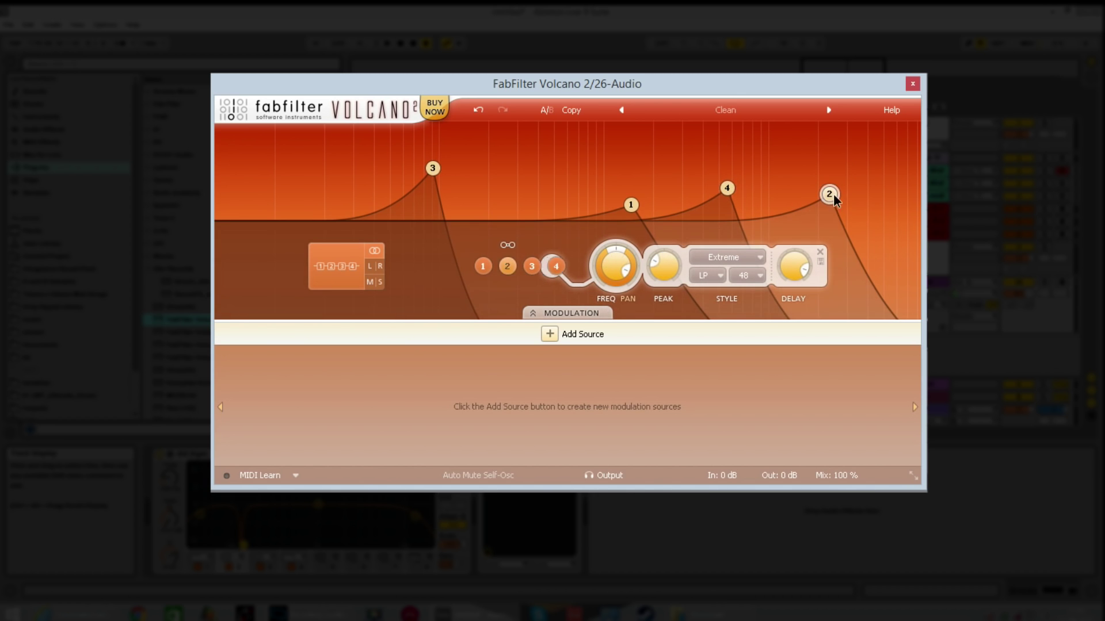
left_click(630, 205)
left_click(433, 168)
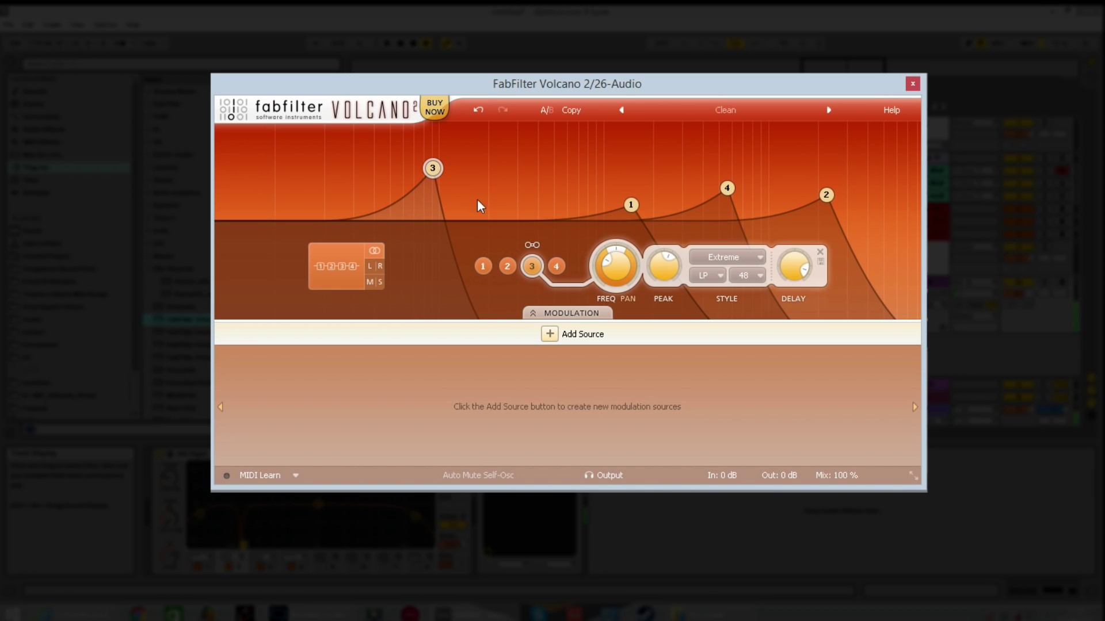
Step: Make filters 3 and 1 band-pass and filter 4 high-pass
left_click(711, 276)
left_click(726, 326)
left_click(630, 204)
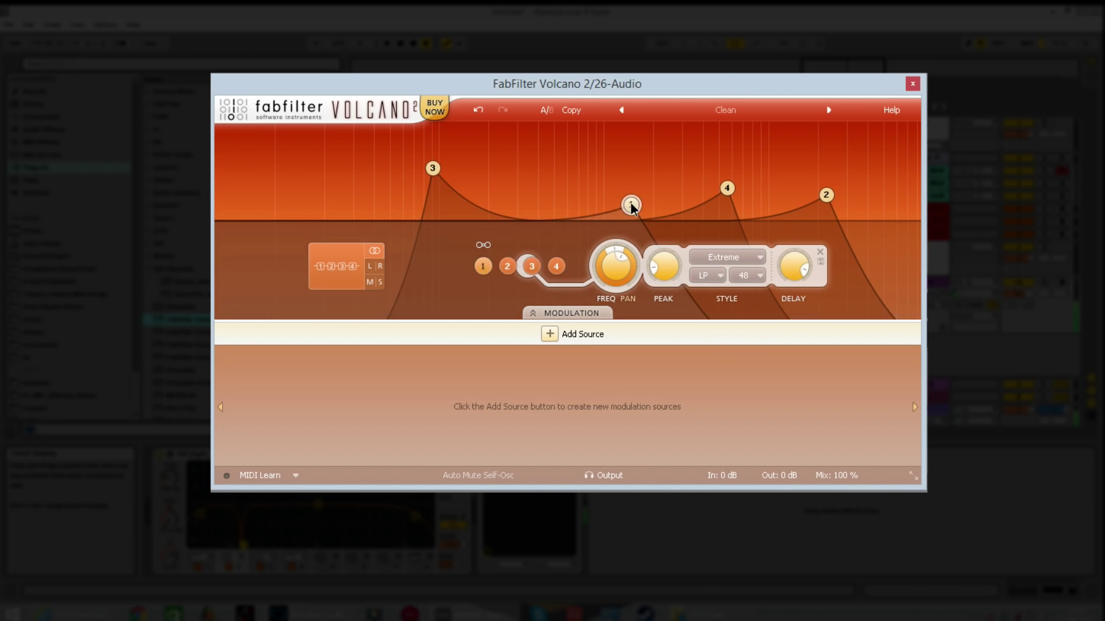
left_click(710, 278)
left_click(731, 326)
left_click(727, 188)
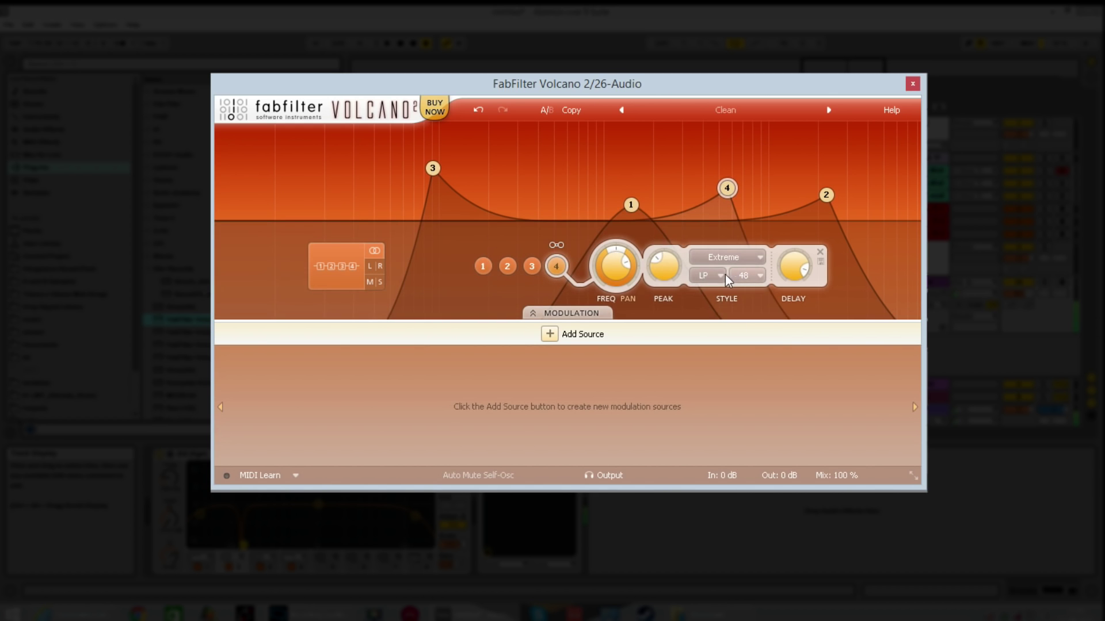
left_click(710, 276)
left_click(728, 309)
Step: Move filter 2 higher in frequency and peak, check filters 3, 4 and 1, and list routing layouts
left_click_drag(826, 196, 848, 177)
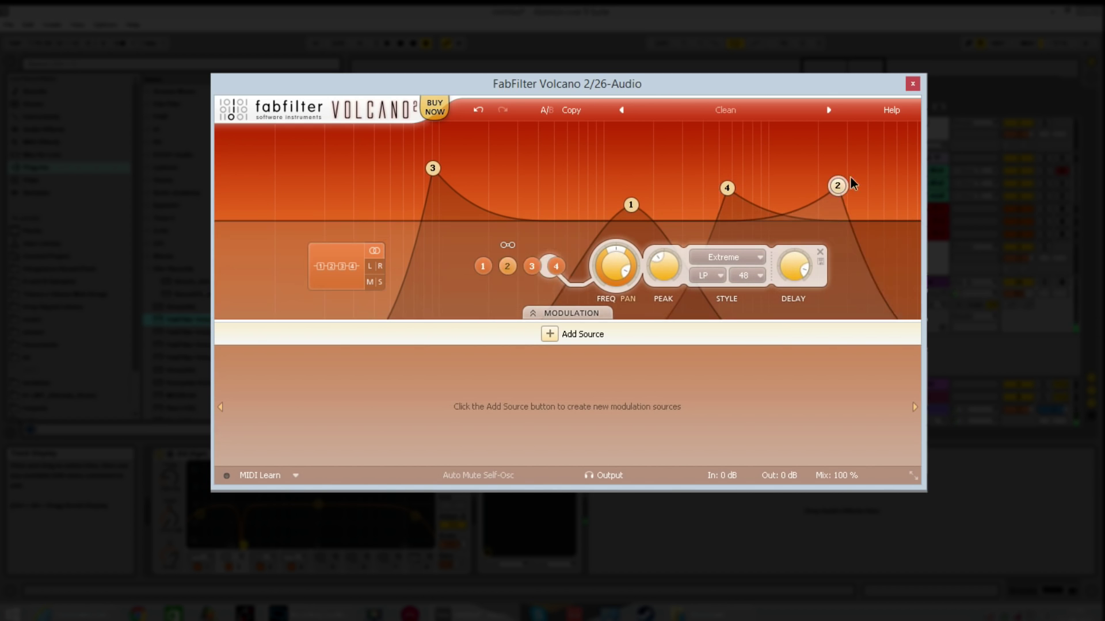
left_click(532, 265)
left_click(554, 266)
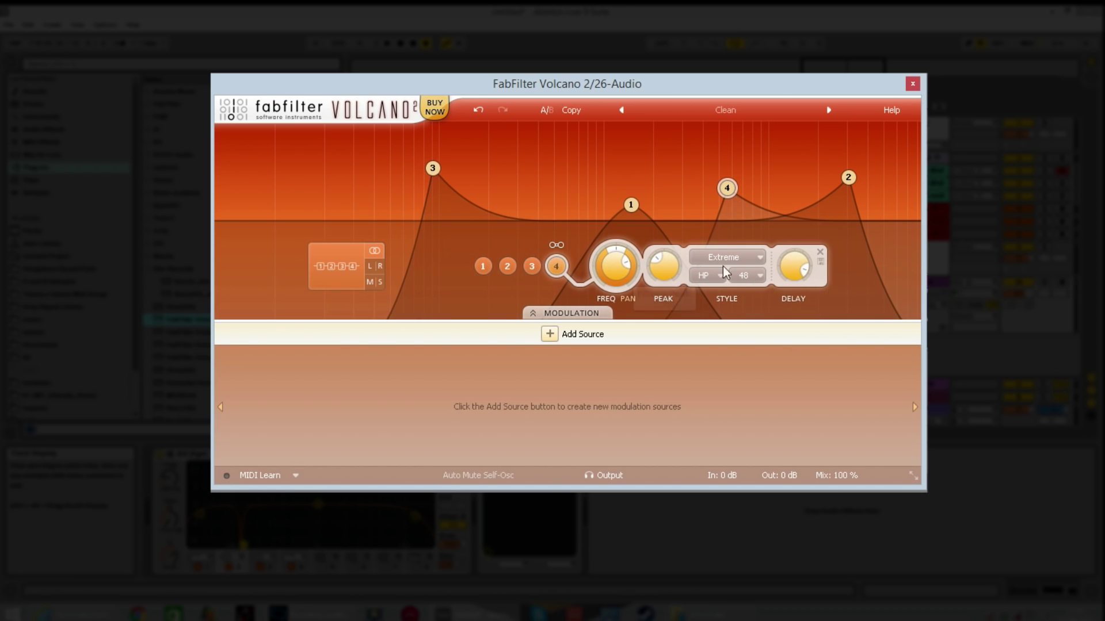
left_click(483, 266)
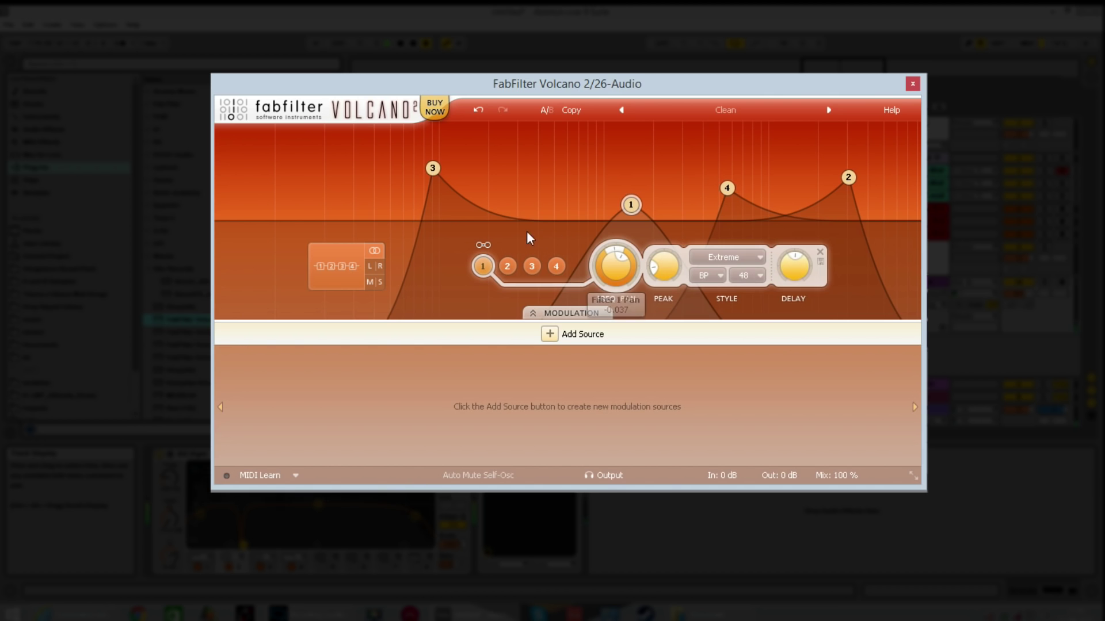
left_click(336, 267)
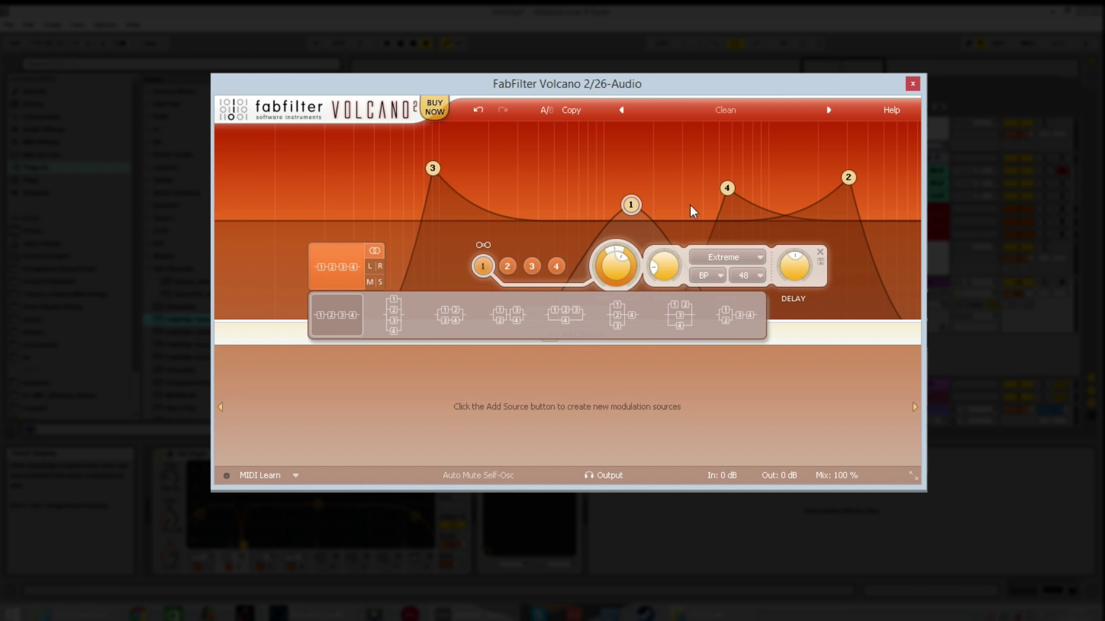
Step: Route all four filters in parallel and link band 4 with band 1
left_click(815, 375)
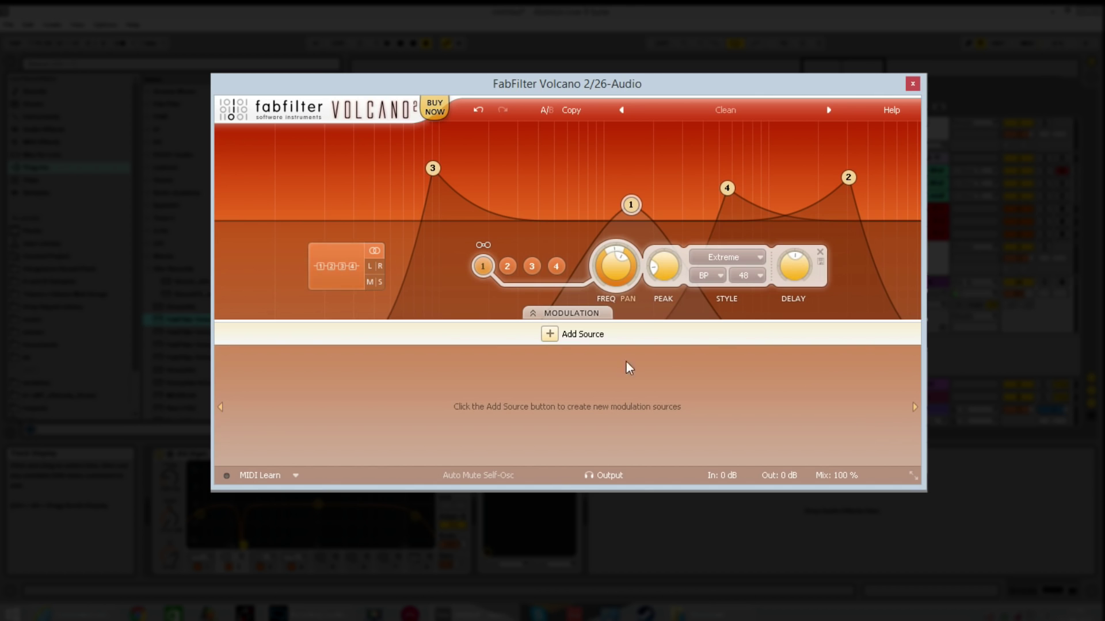
left_click(332, 272)
left_click(386, 320)
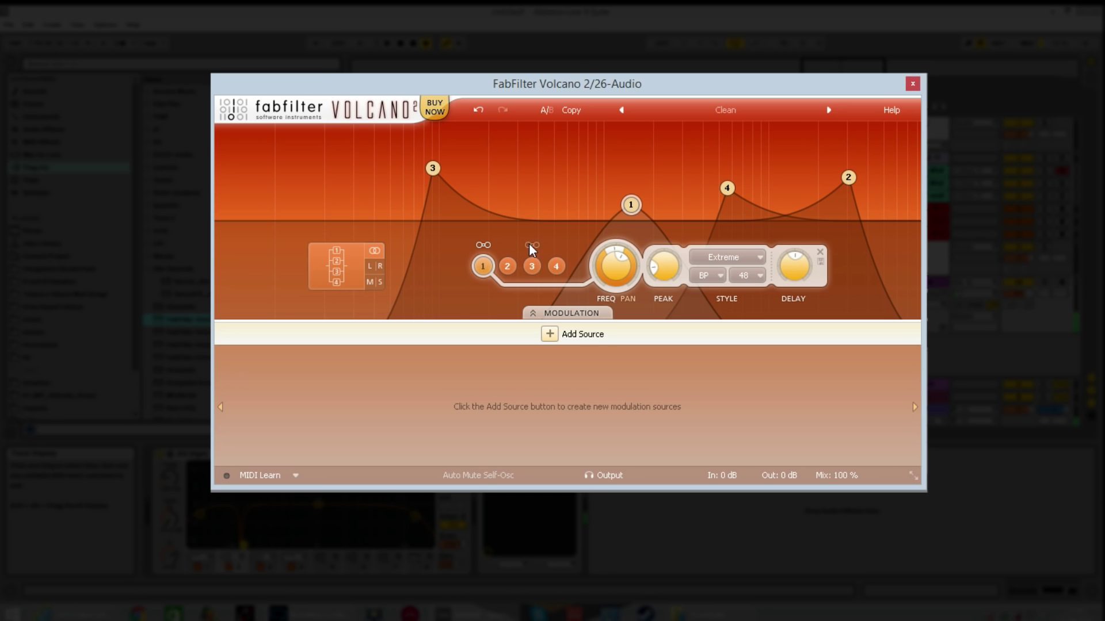
left_click(557, 247)
Step: Shift linked bands 1 and 4 left, link bands 3 and 2, move all four left, and sharpen band 2
left_click_drag(682, 197, 594, 201)
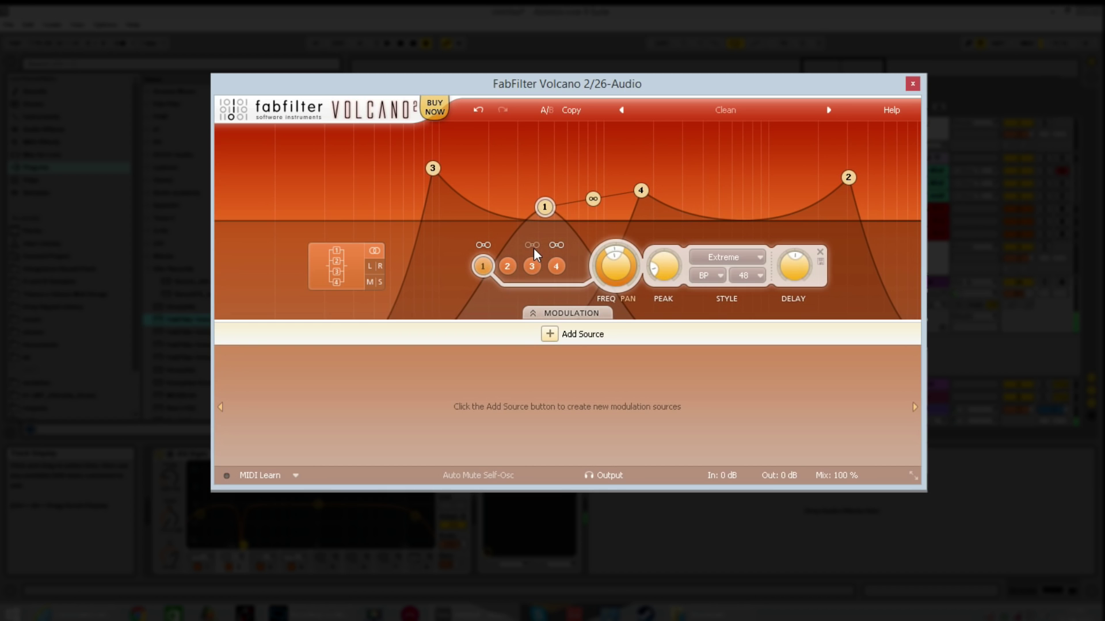
left_click_drag(593, 198, 571, 202)
left_click(533, 245)
left_click(508, 245)
left_click_drag(604, 189, 557, 184)
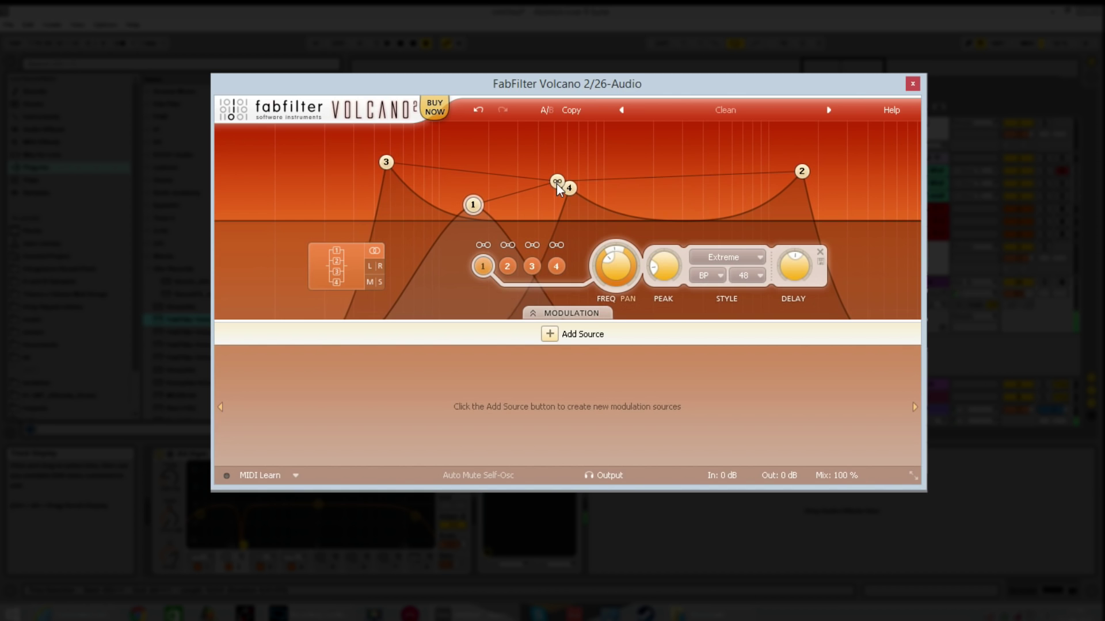
left_click(797, 169)
scroll(802, 171, "up", 3)
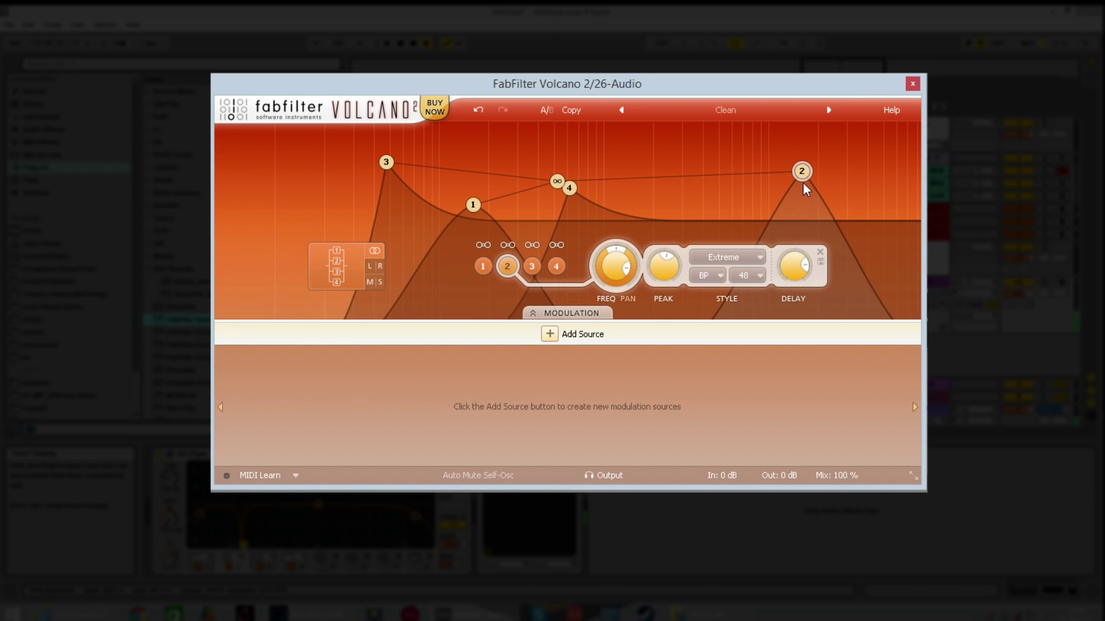
Step: Drag band 2 to the far left and band 1 up and right, moving all linked bands together
left_click_drag(802, 182, 342, 167)
left_click_drag(557, 186, 519, 206)
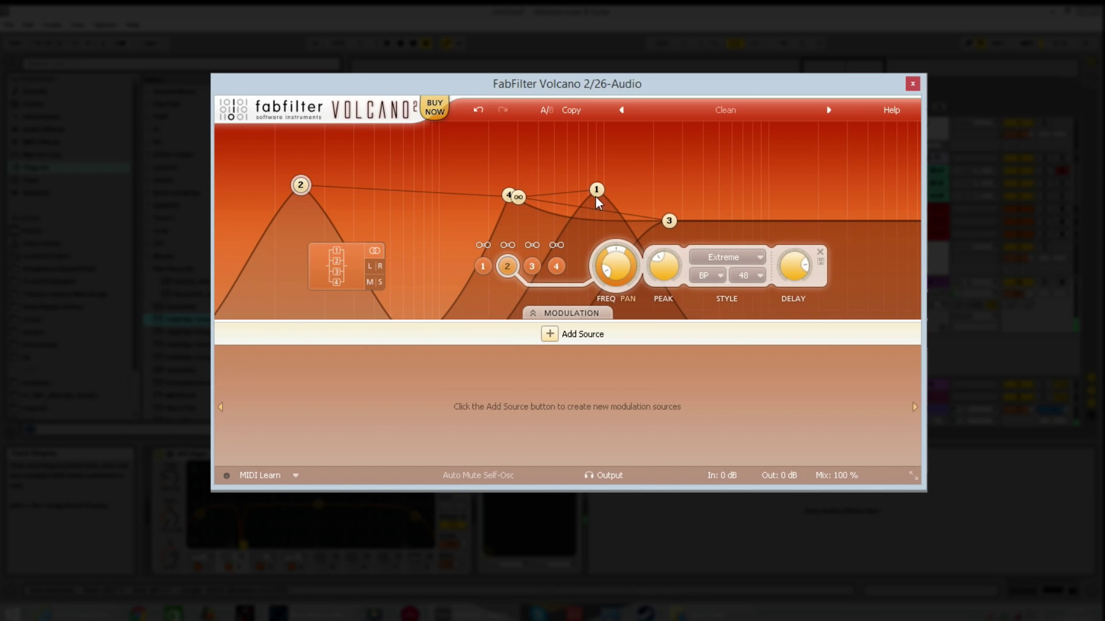
left_click_drag(596, 190, 542, 225)
left_click_drag(548, 270, 636, 198)
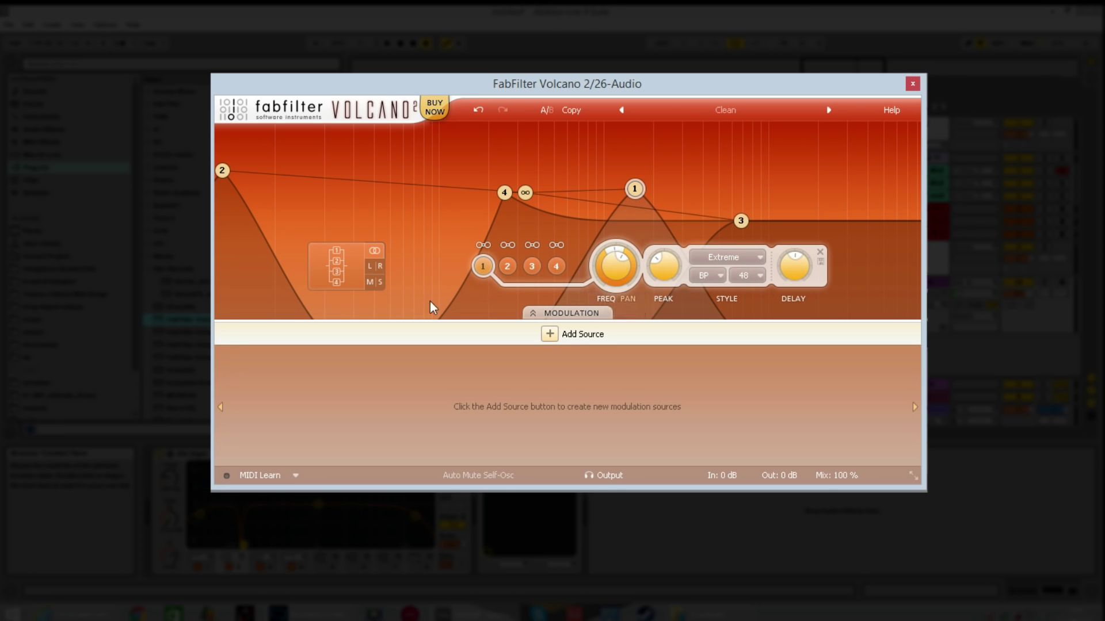
Step: Switch the filter routing to serial and move the four linked filters up and right
left_click(344, 266)
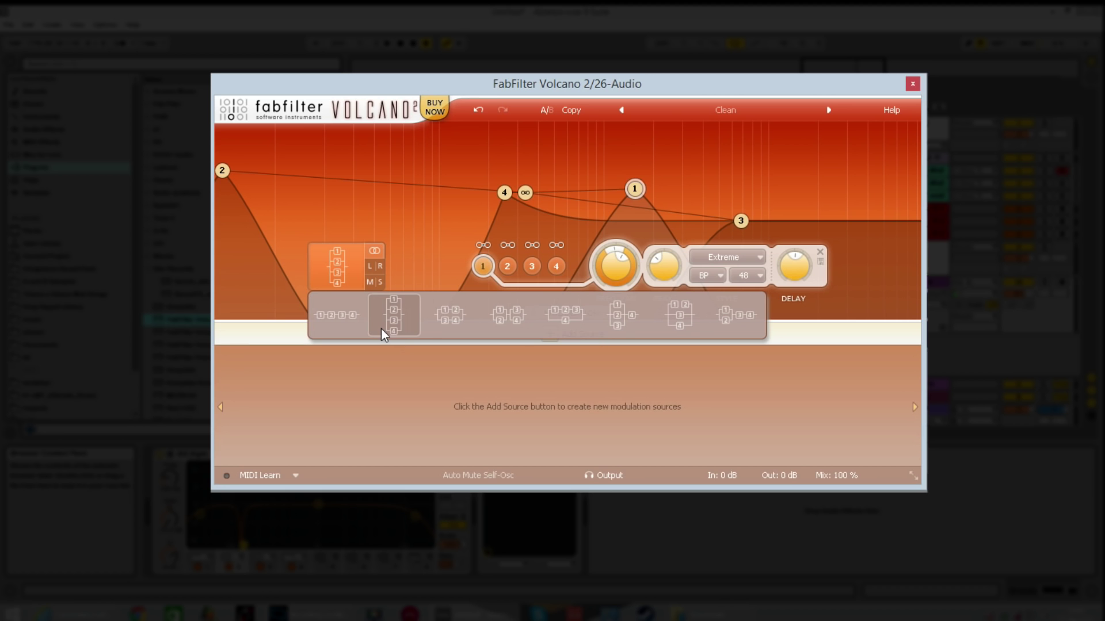
left_click(353, 320)
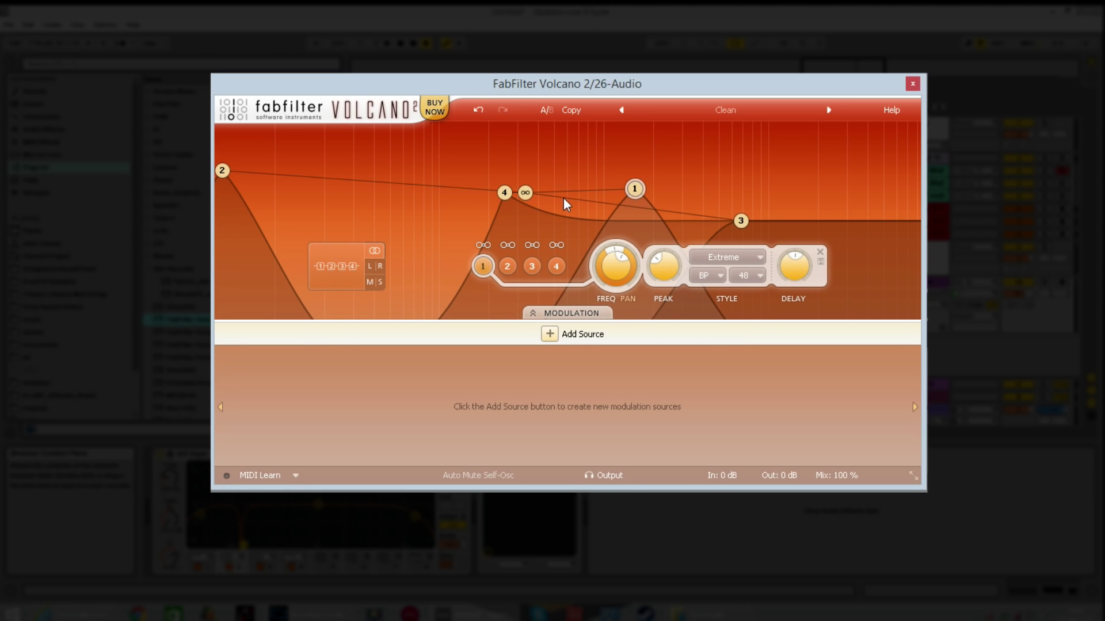
left_click_drag(525, 192, 735, 199)
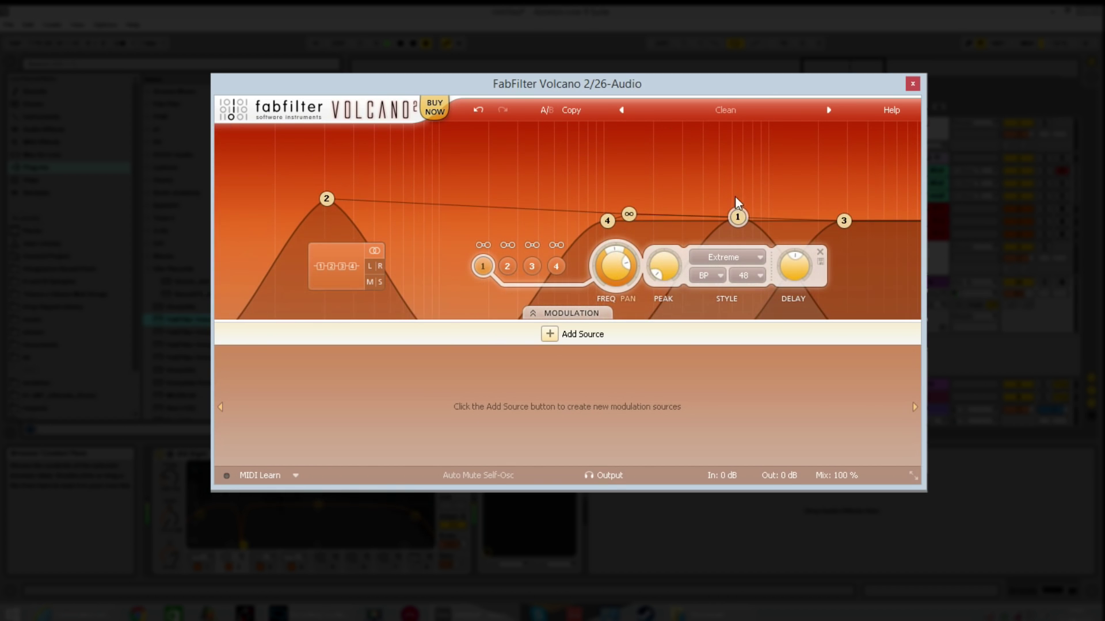
Step: Return the routing to parallel and shift the linked filters slightly lower in frequency
left_click(341, 266)
left_click(377, 322)
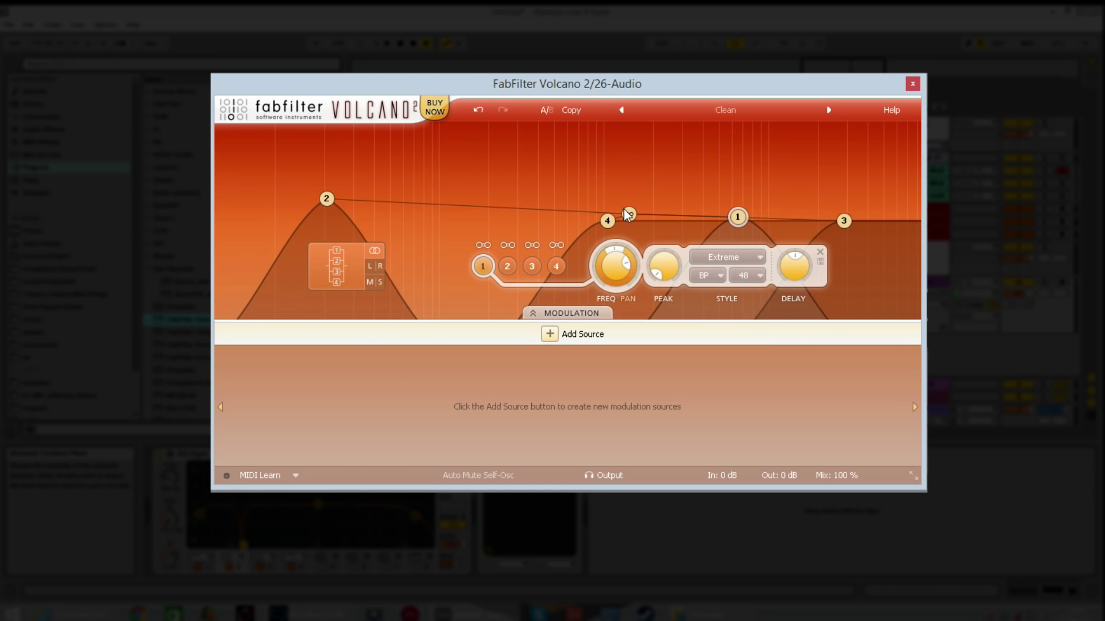
left_click_drag(629, 214, 521, 213)
left_click(357, 271)
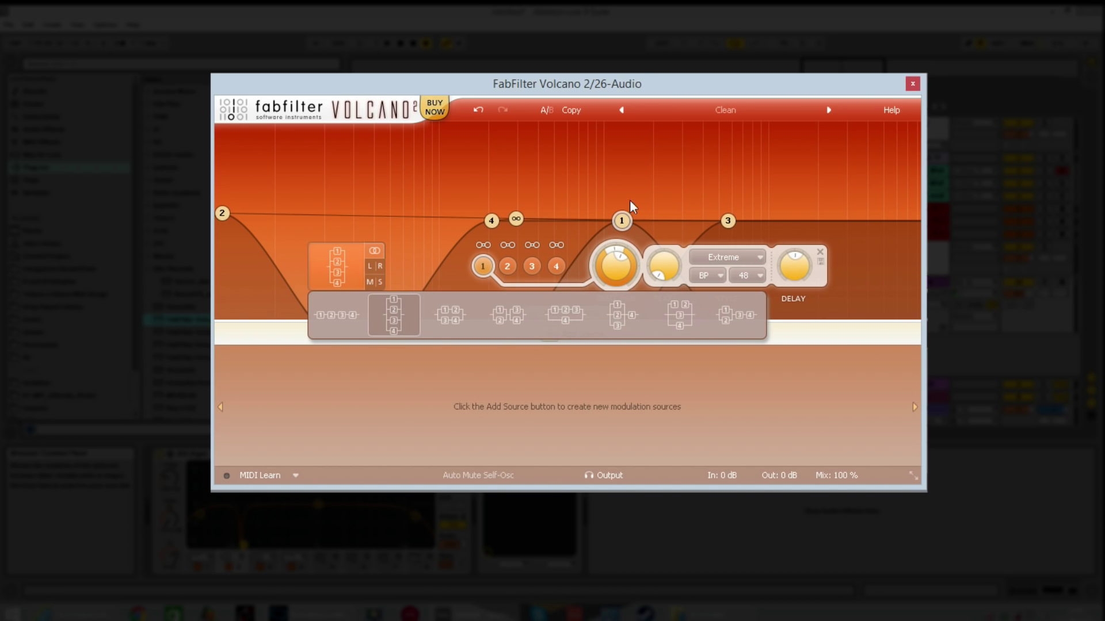
Step: Load the Clean preset to reset the filters, leaving the routing unchanged
left_click(721, 105)
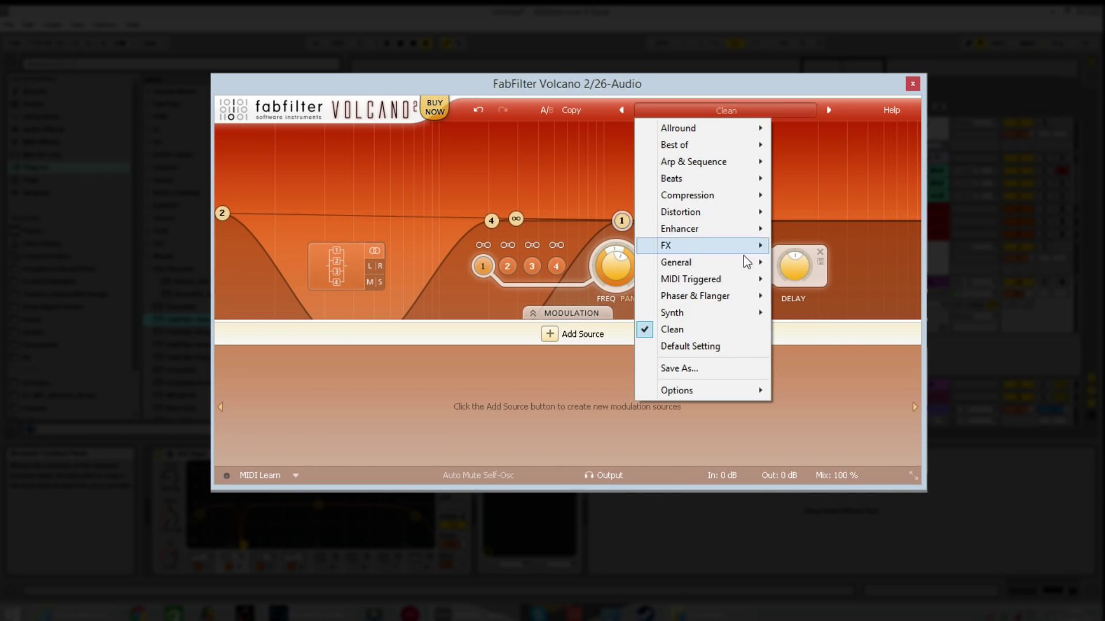
left_click(671, 330)
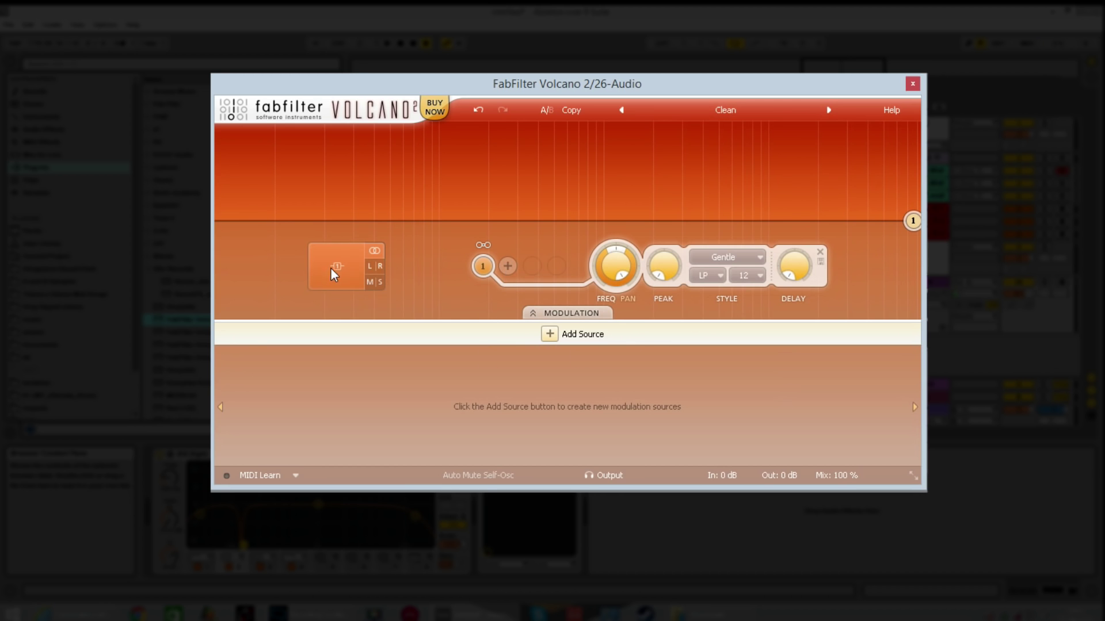
mouse_move(329, 268)
left_click(352, 326)
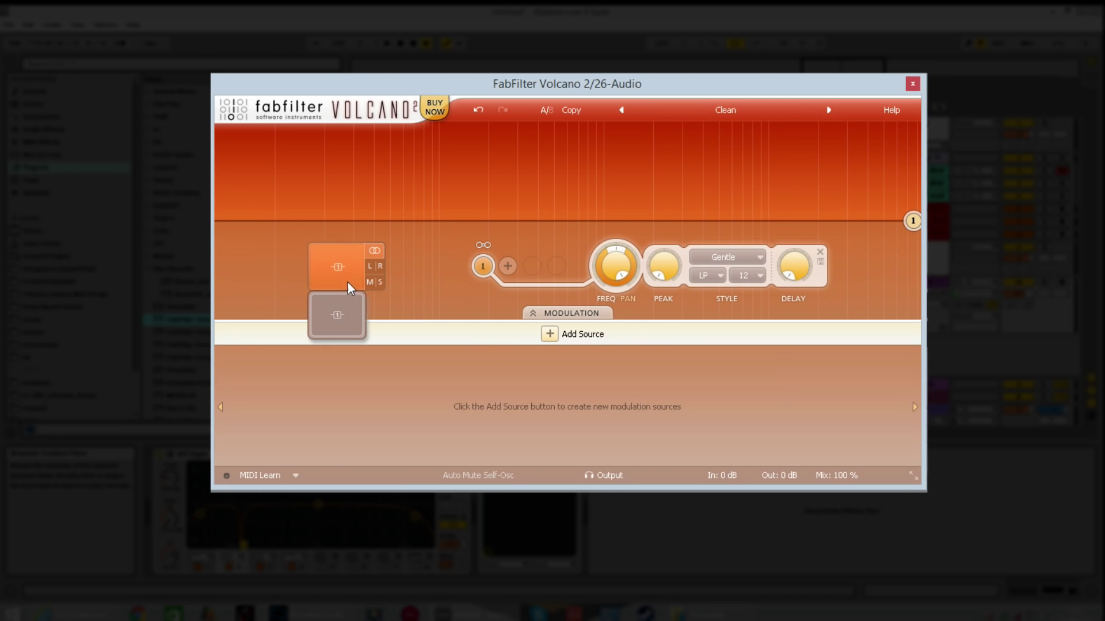
Step: Add filters 2, 3 and 4 as fresh Gentle LP 12 filters
left_click(507, 266)
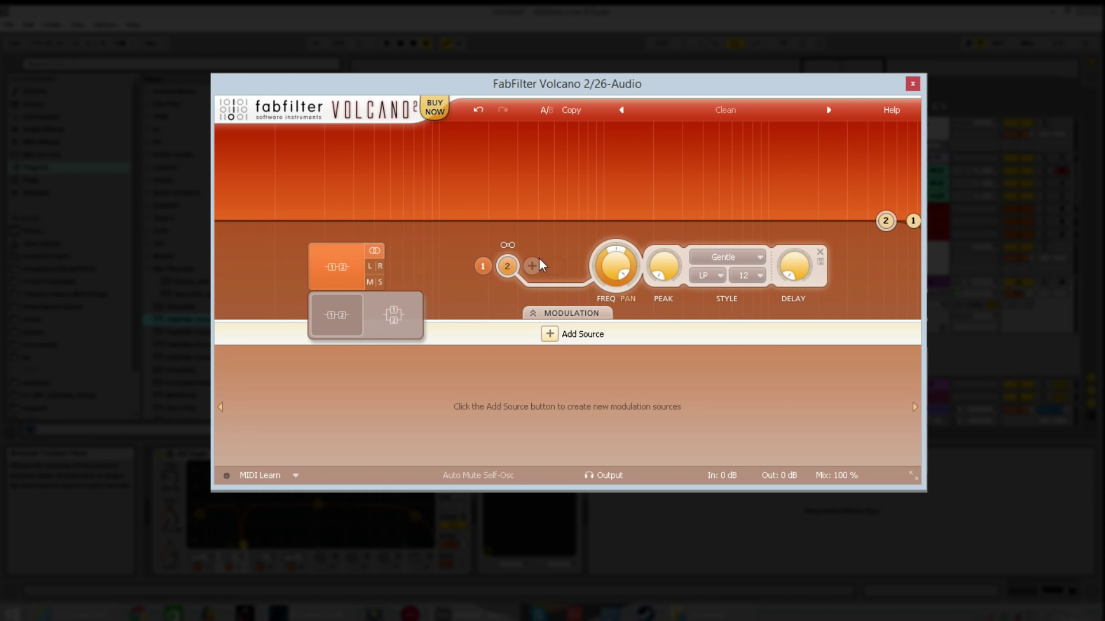
left_click(534, 266)
mouse_move(344, 264)
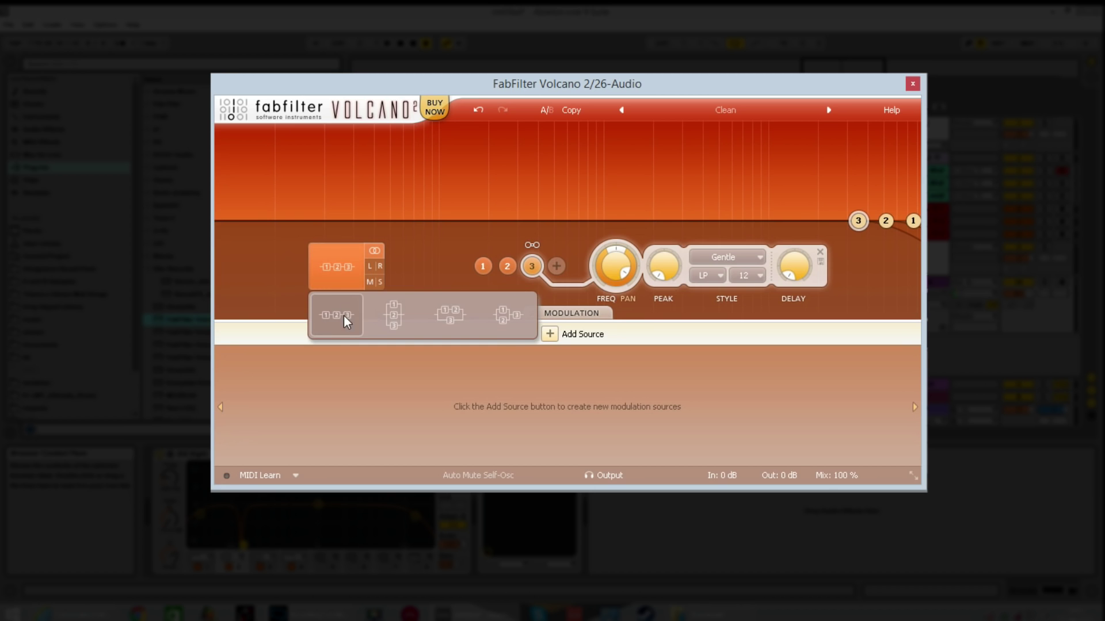
left_click(552, 268)
mouse_move(338, 280)
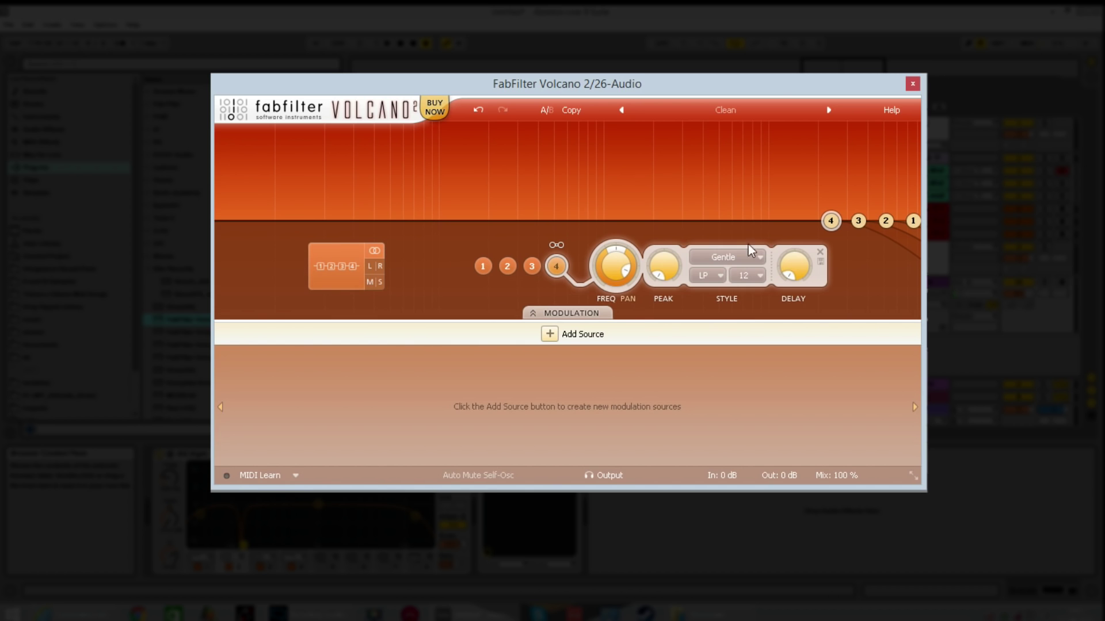
Step: Switch routing to L/R and try layouts, settling on left 1-2 parallel, right 3-4 serial
left_click(374, 267)
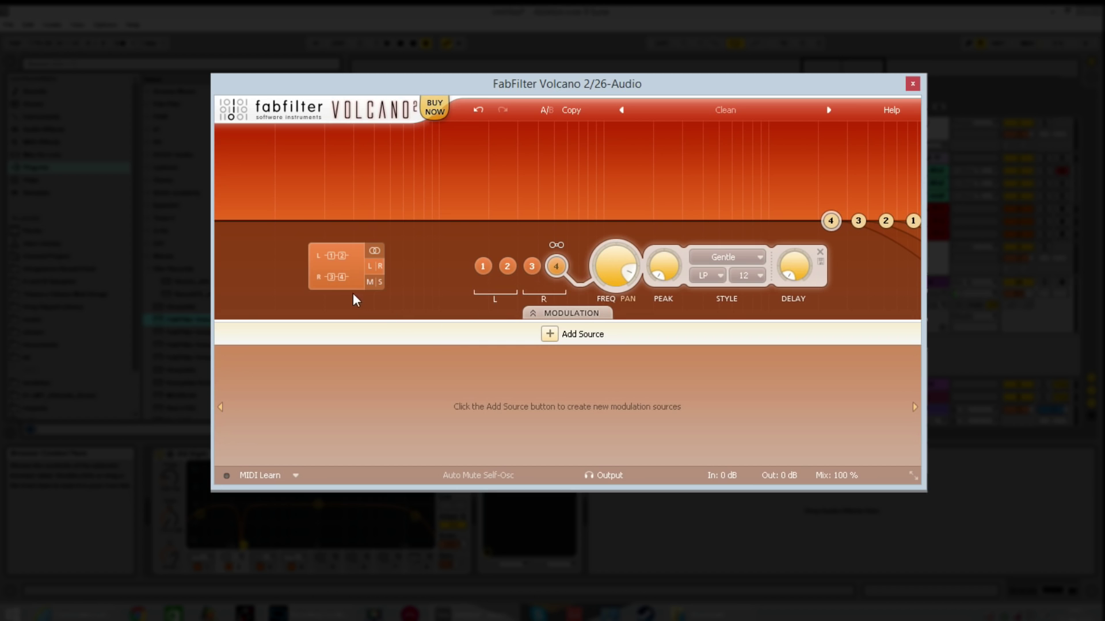
left_click(344, 274)
left_click(388, 302)
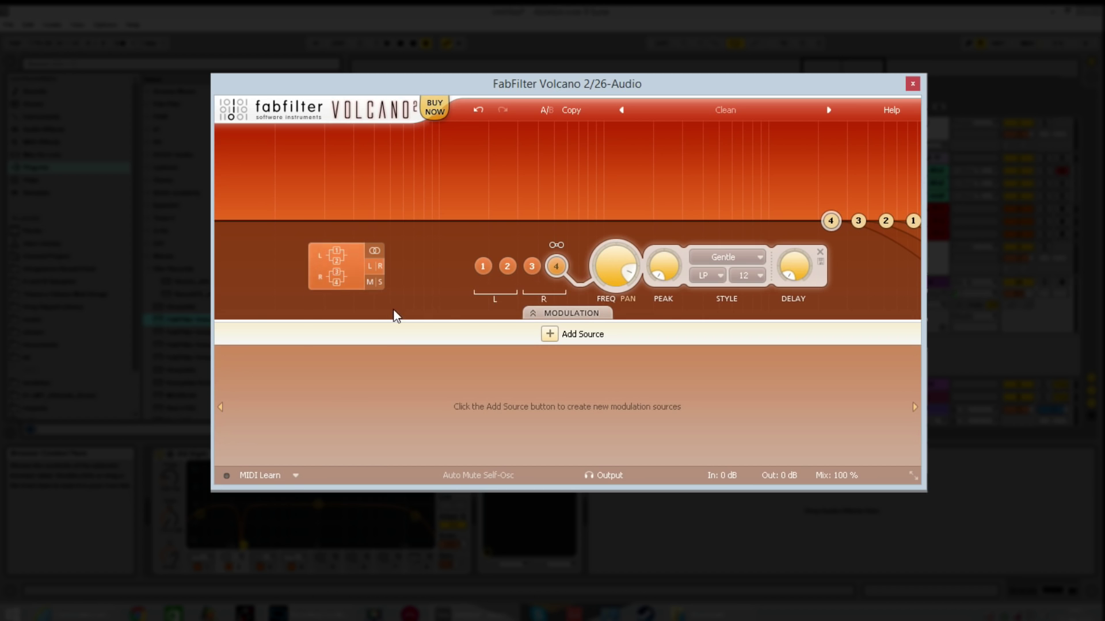
left_click(346, 274)
left_click(432, 305)
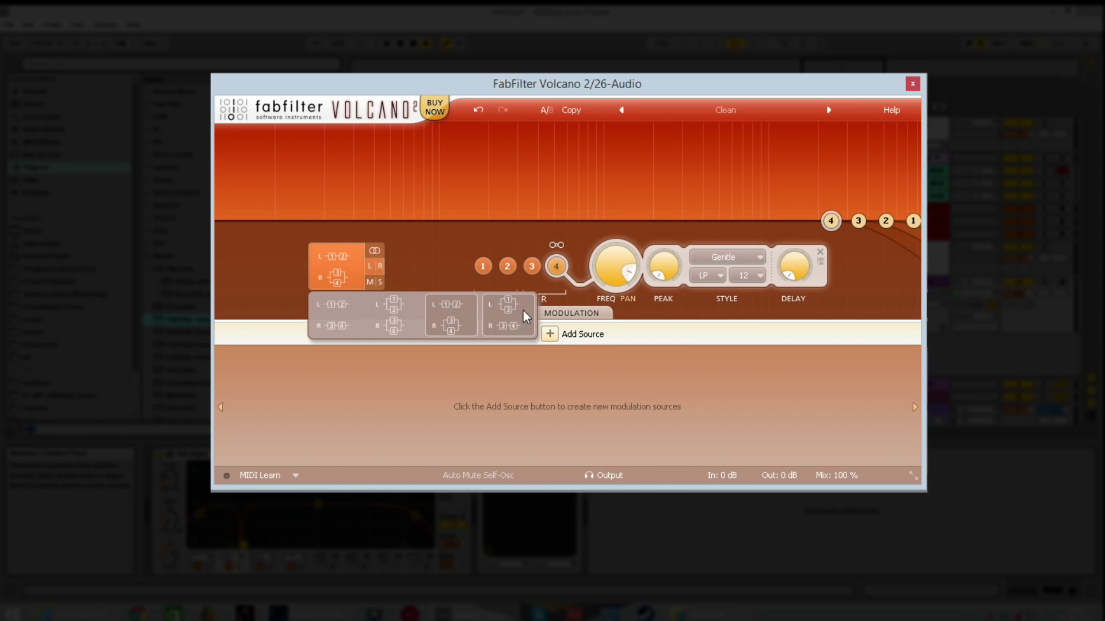
left_click(524, 311)
left_click(327, 278)
left_click(372, 298)
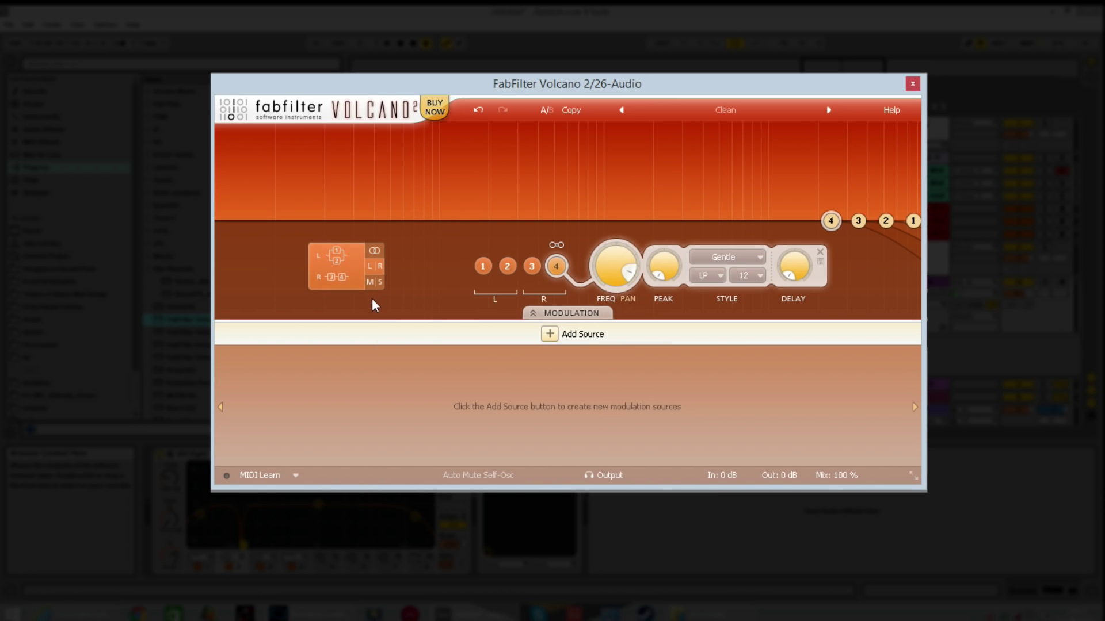
Step: Switch Volcano's routing to M/S, keeping mid filters 1-2 parallel and side filters 3-4 serial
left_click(379, 282)
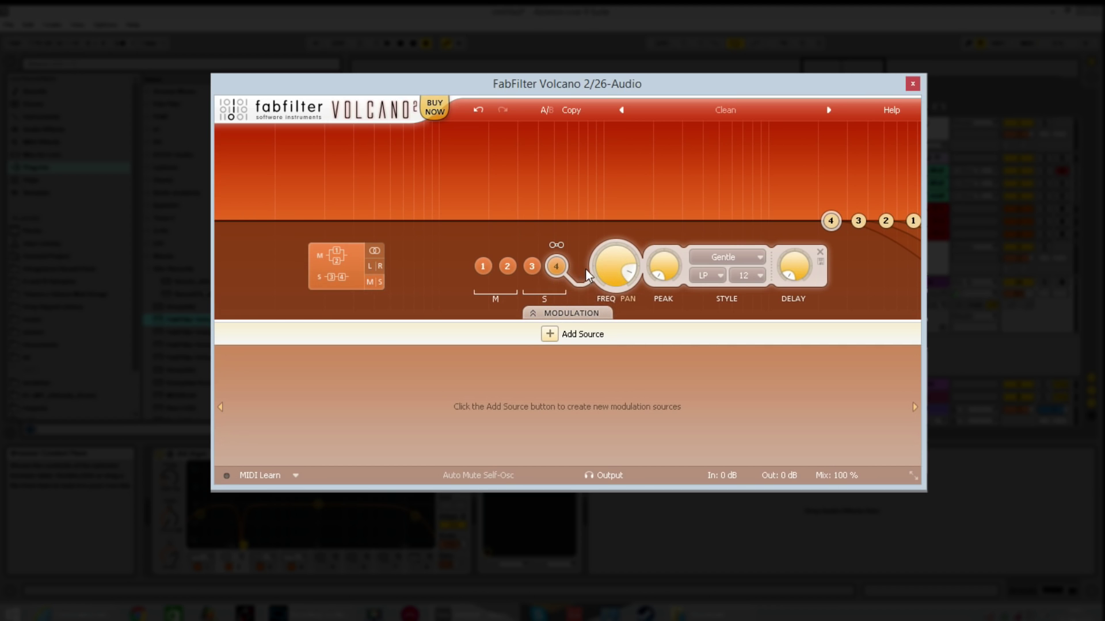
left_click(338, 265)
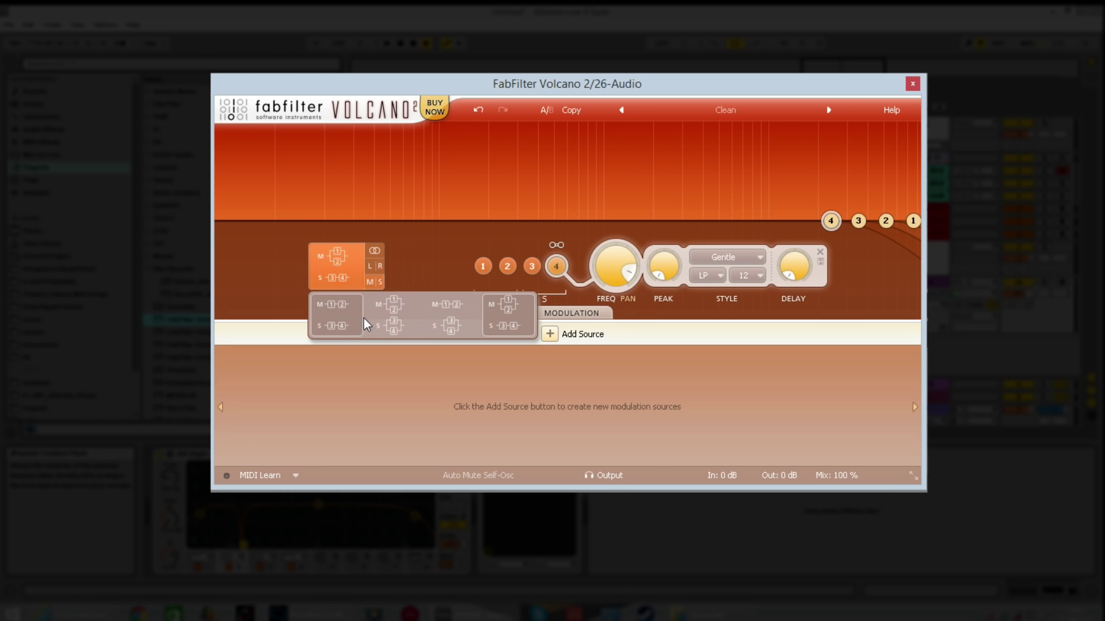
left_click(449, 241)
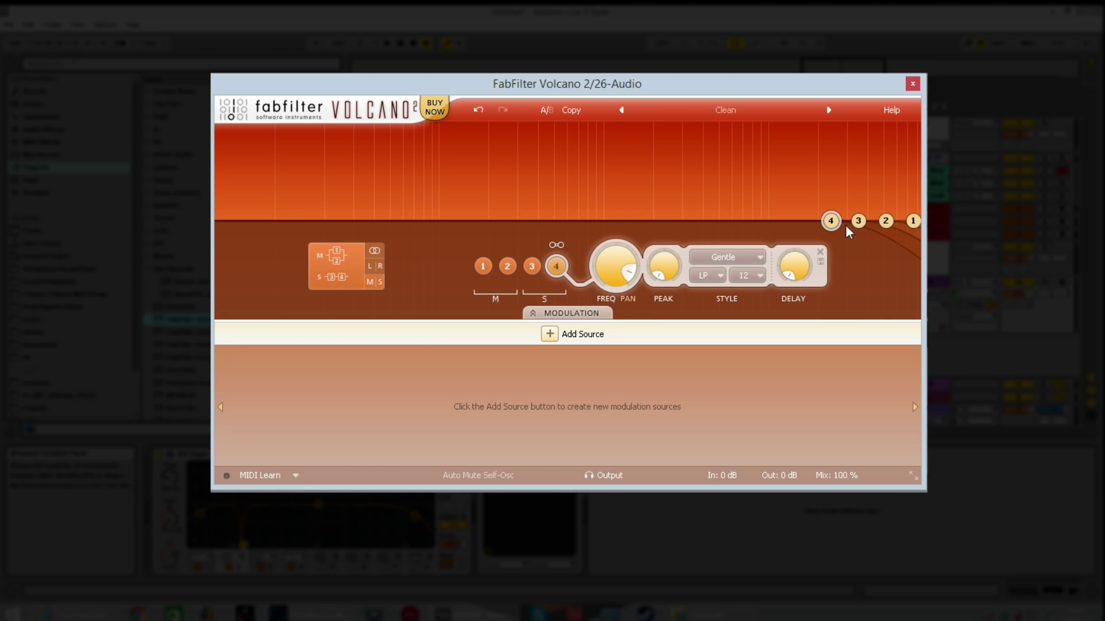
Step: Pull bands 4, 3, 2 and 1 into the graph, then shift all linked peaks up and right
left_click_drag(832, 222, 487, 216)
left_click_drag(864, 222, 654, 169)
left_click_drag(913, 220, 724, 202)
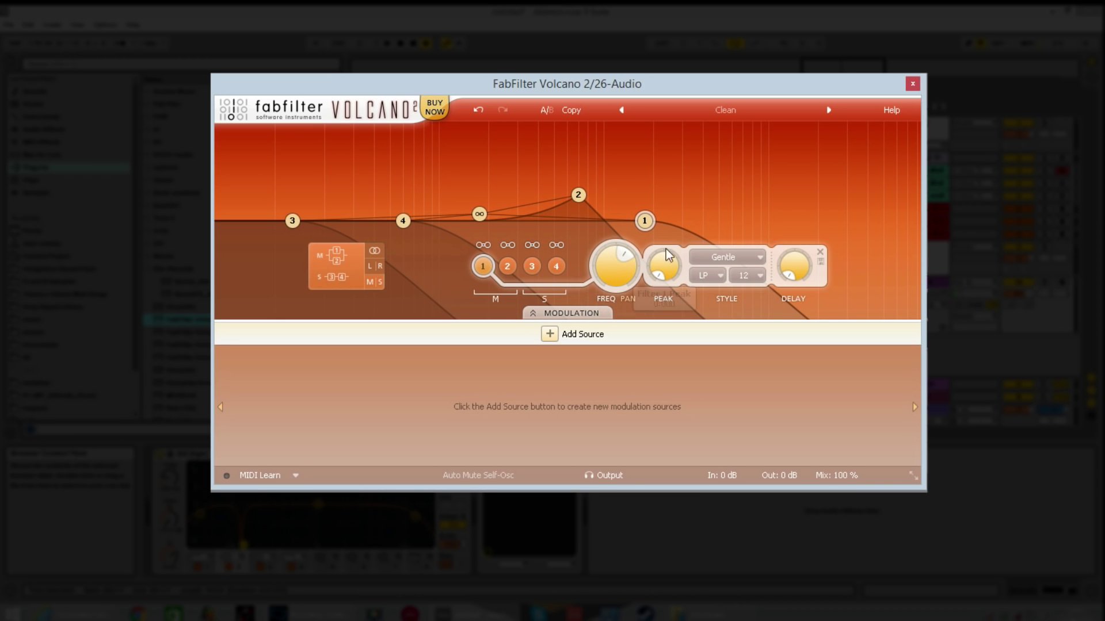
left_click_drag(645, 223, 470, 205)
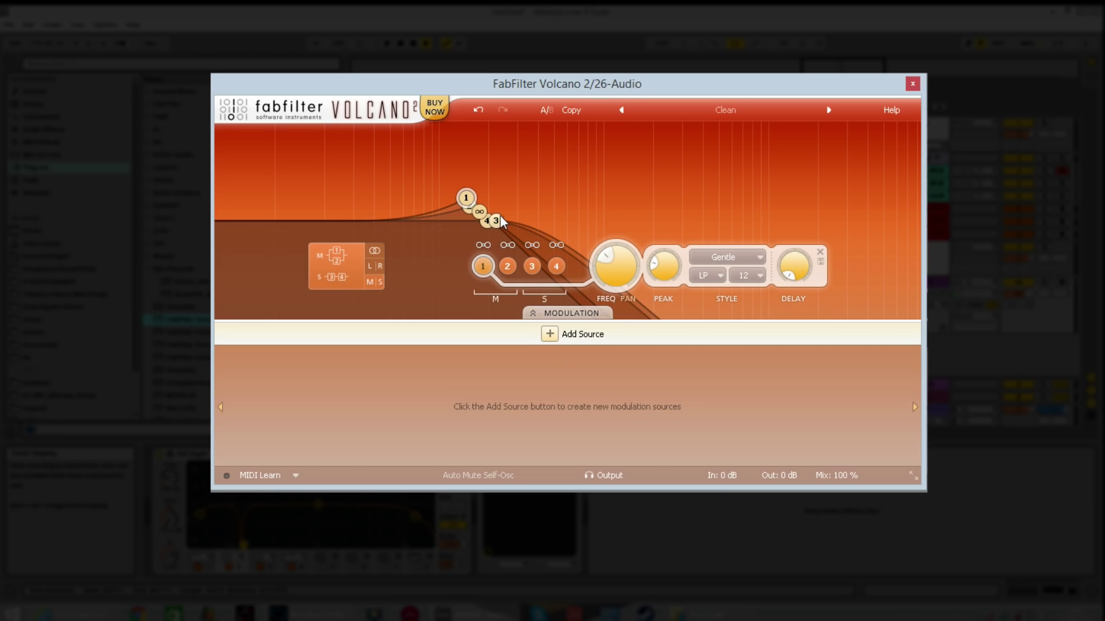
left_click_drag(502, 221, 602, 189)
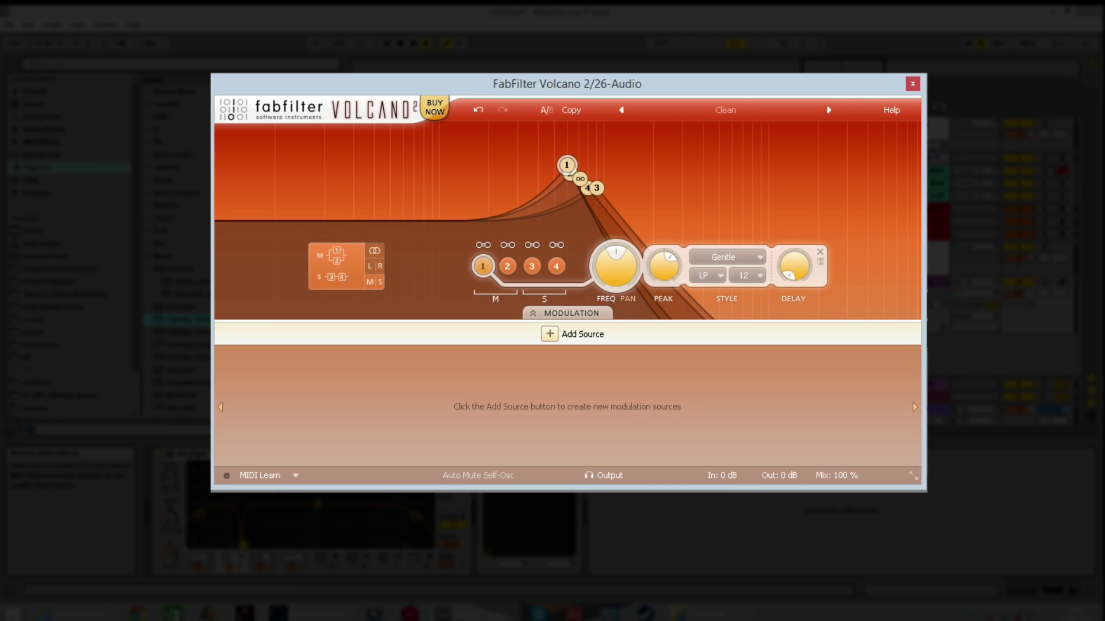